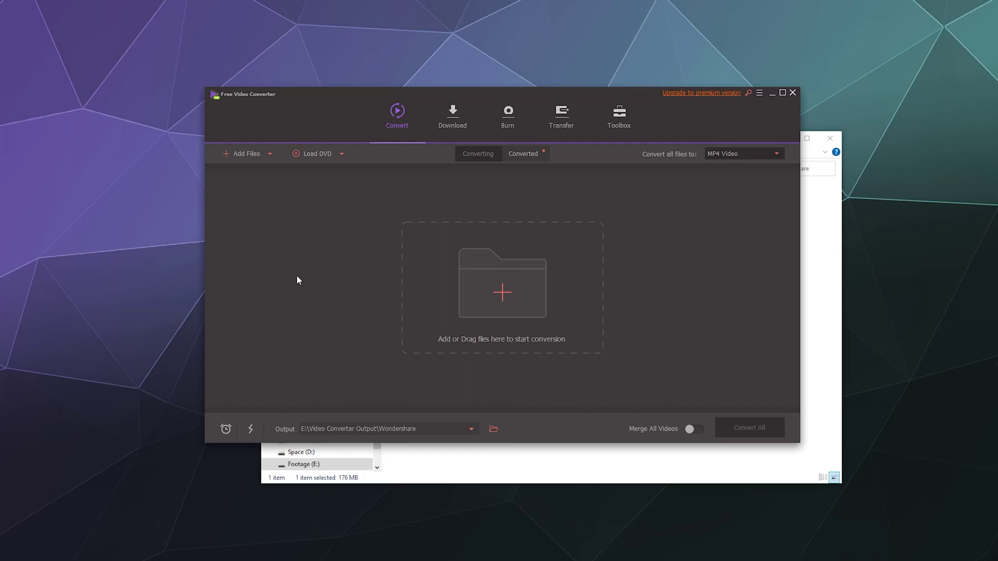
# Delete the old converted sample video from the Wondershare output folder.
pyautogui.click(440, 448)
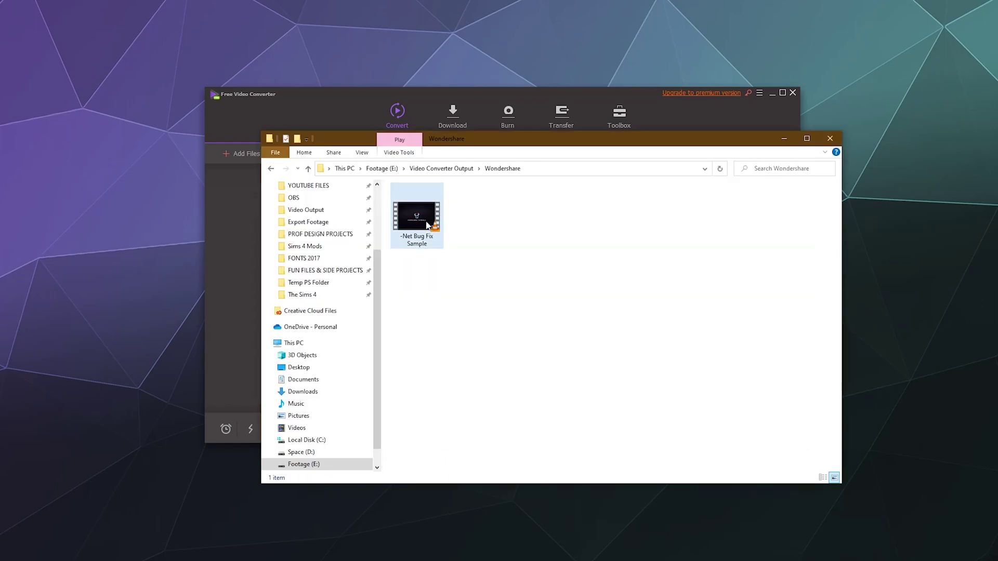
pyautogui.doubleClick(416, 218)
pyautogui.rightClick(427, 217)
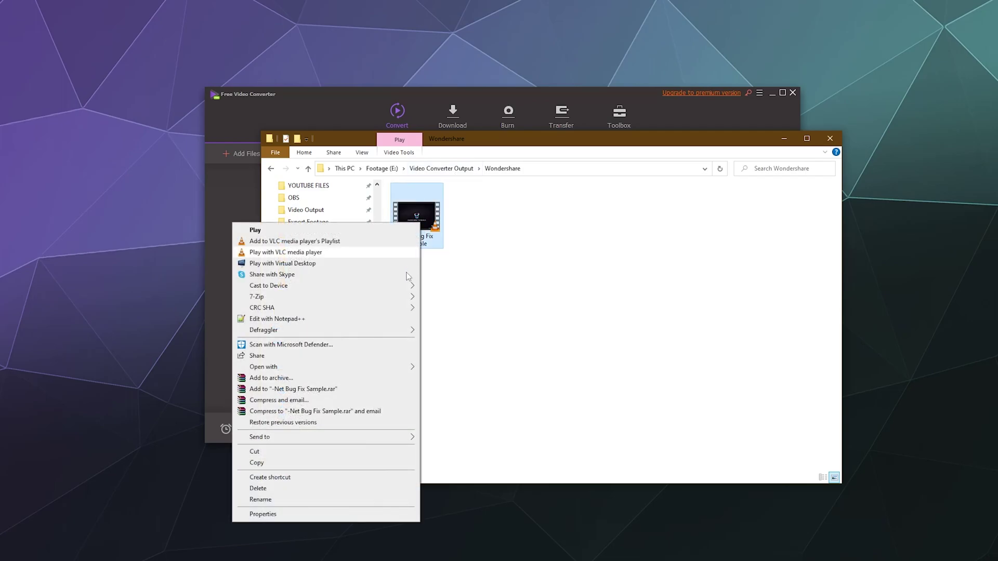
pyautogui.click(292, 485)
# Add '-Net Bug Fix Sample.mov' and 'VLC Tut Sample.avi' from Sample Videos to the converter.
pyautogui.click(441, 169)
pyautogui.doubleClick(413, 208)
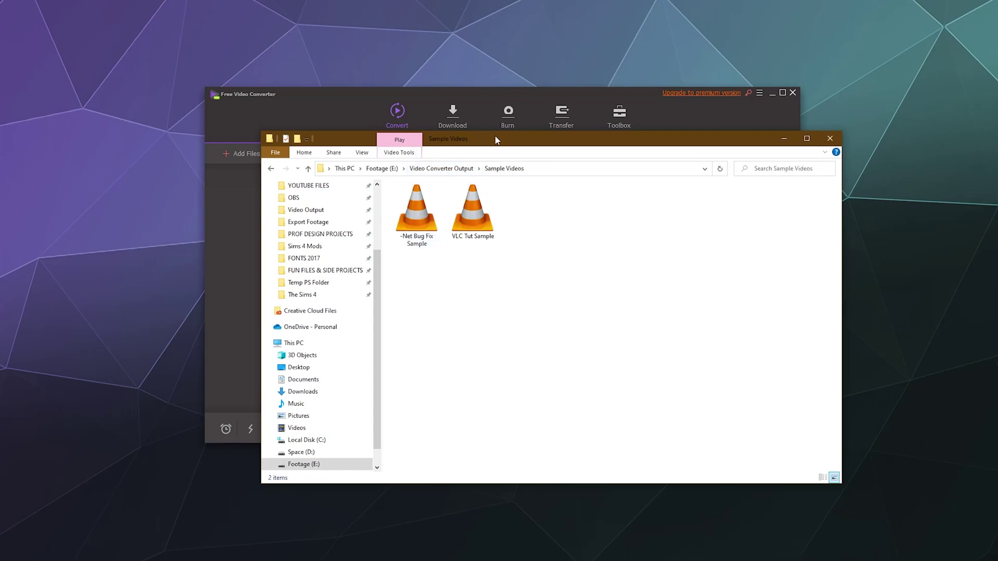
pyautogui.moveTo(495, 139); pyautogui.dragTo(528, 181)
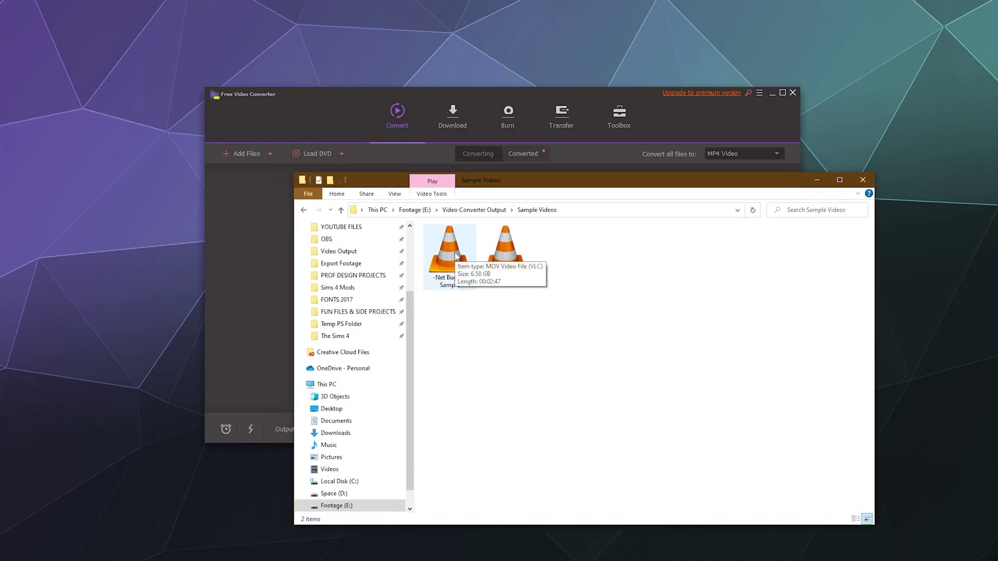
pyautogui.moveTo(456, 255); pyautogui.dragTo(239, 308)
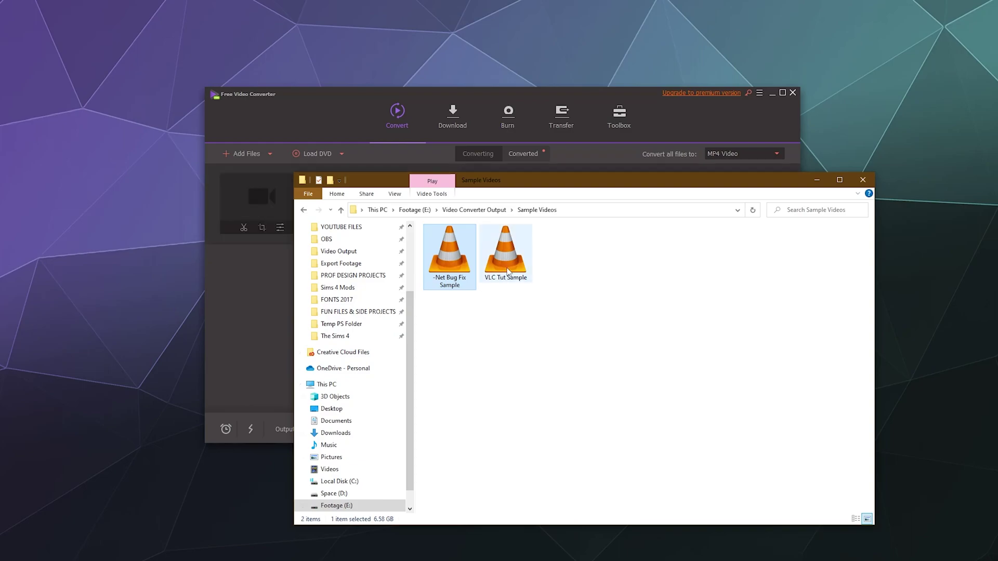
pyautogui.moveTo(508, 272); pyautogui.dragTo(269, 313)
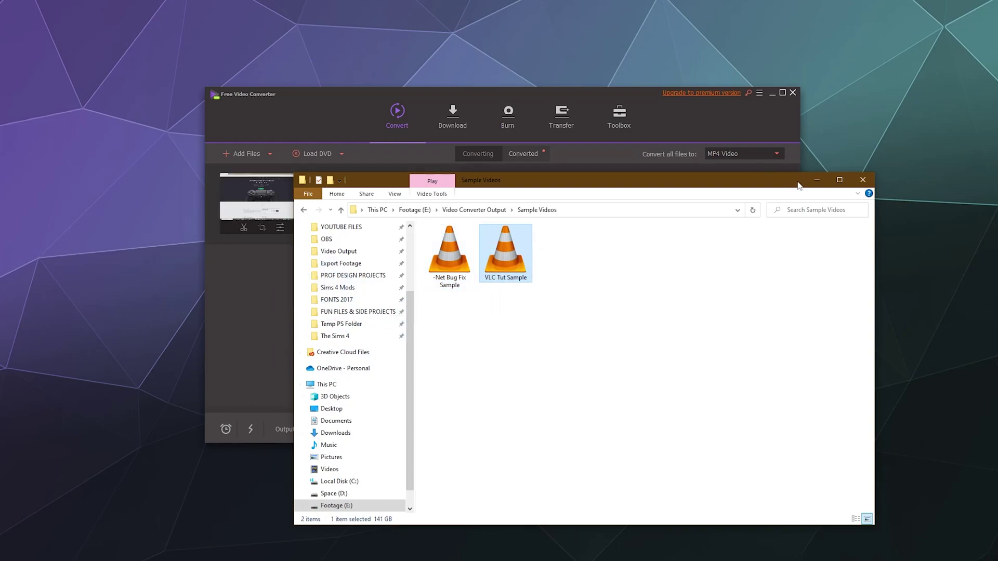
pyautogui.moveTo(767, 183); pyautogui.dragTo(723, 154)
# Preview '-Net Bug Fix Sample', then start previewing 'VLC Tut Sample' in the player.
pyautogui.click(725, 129)
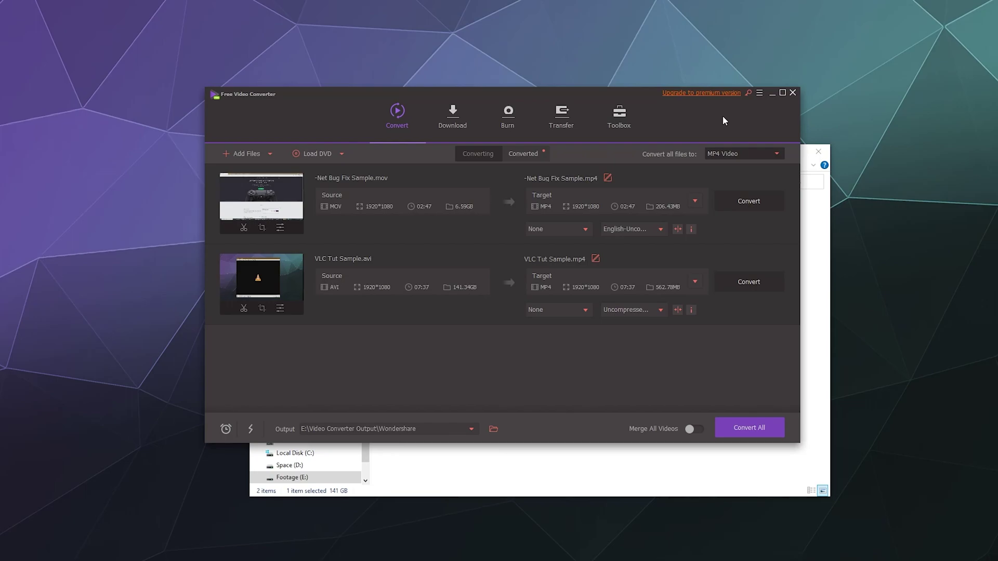
pyautogui.moveTo(304, 232)
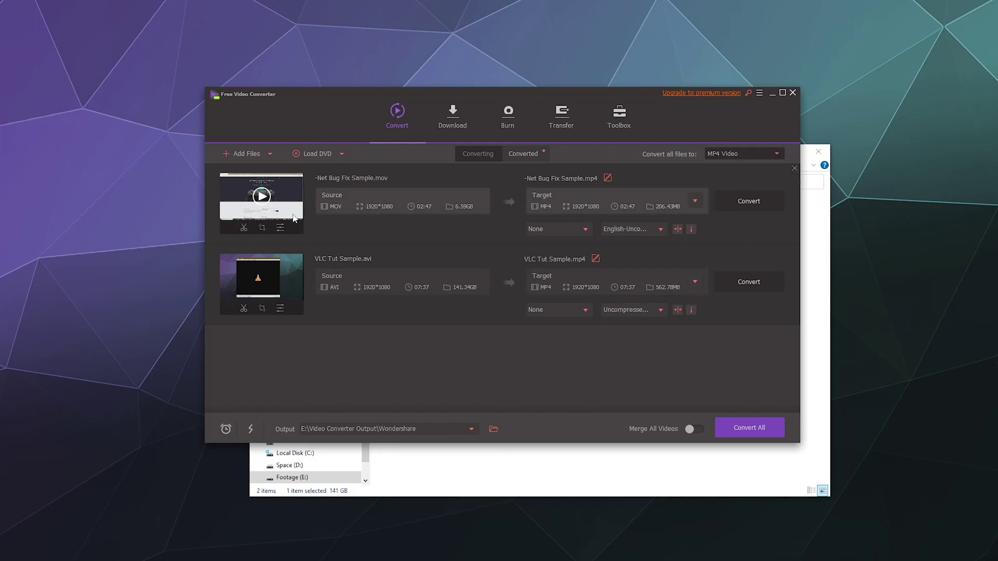
pyautogui.click(261, 196)
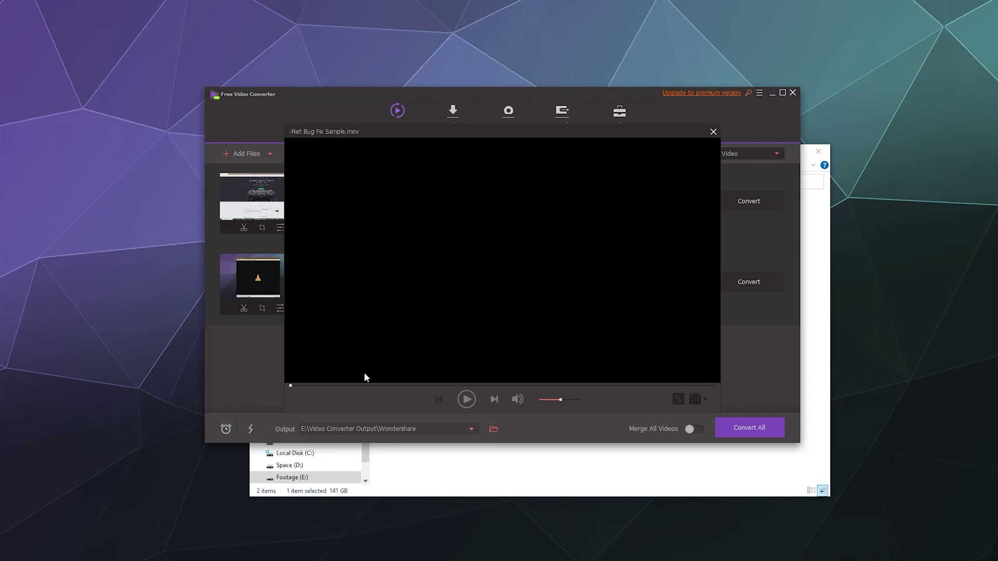
pyautogui.click(465, 400)
pyautogui.click(712, 133)
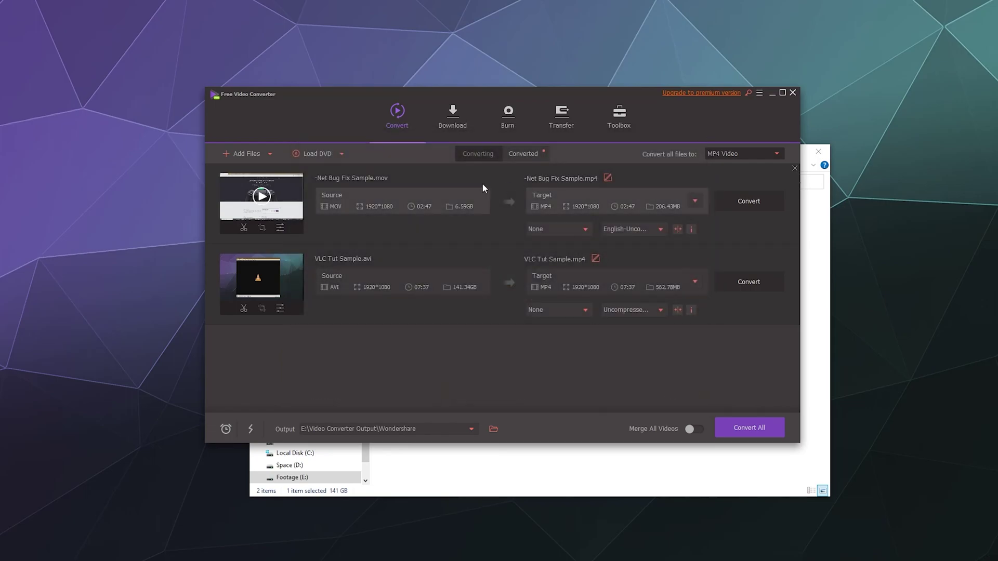
pyautogui.click(263, 278)
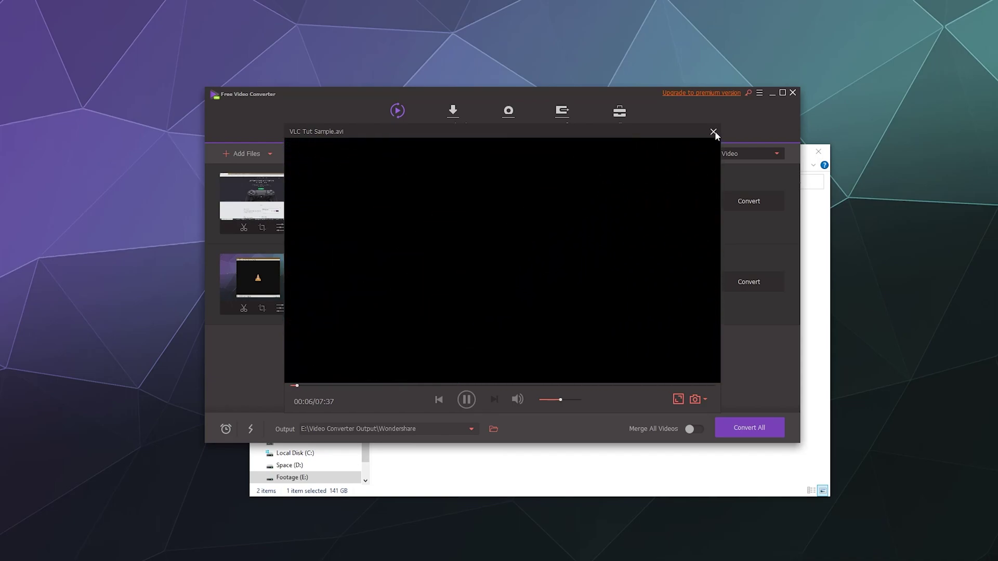
# Close the preview and open the output format list's Video presets.
pyautogui.click(713, 132)
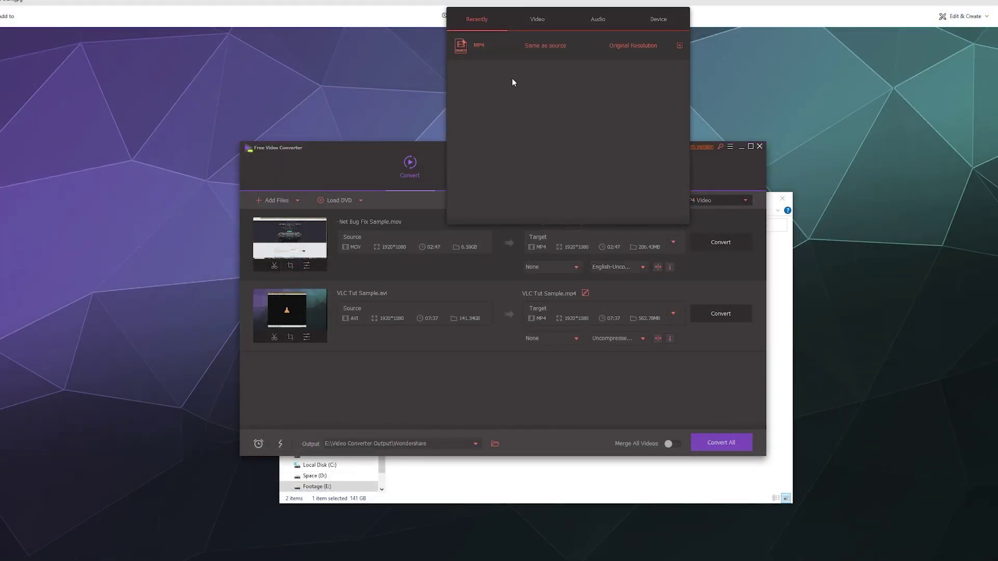
pyautogui.click(534, 25)
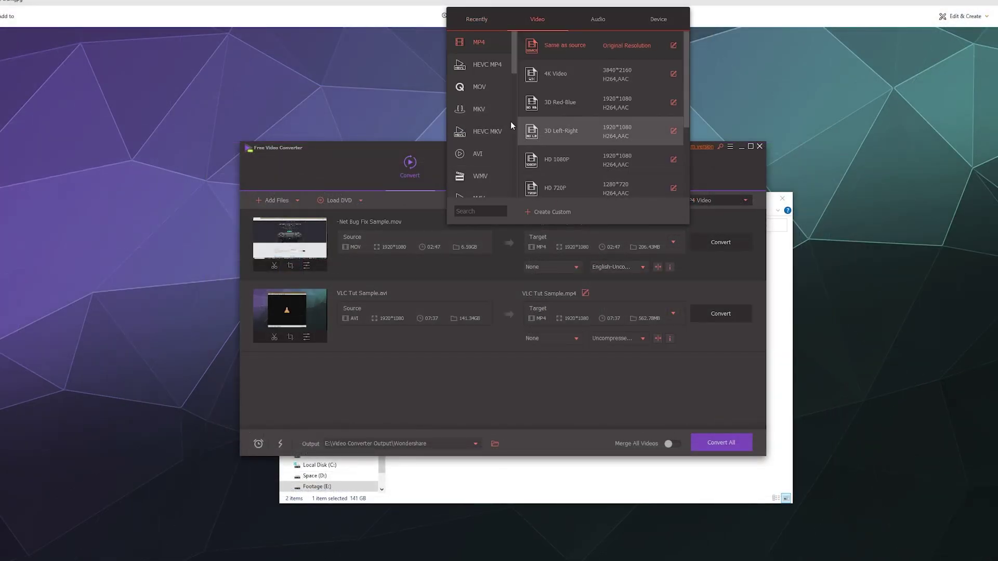
pyautogui.scroll(-3, 488, 78)
pyautogui.scroll(-2, 484, 55)
pyautogui.scroll(5, 481, 170)
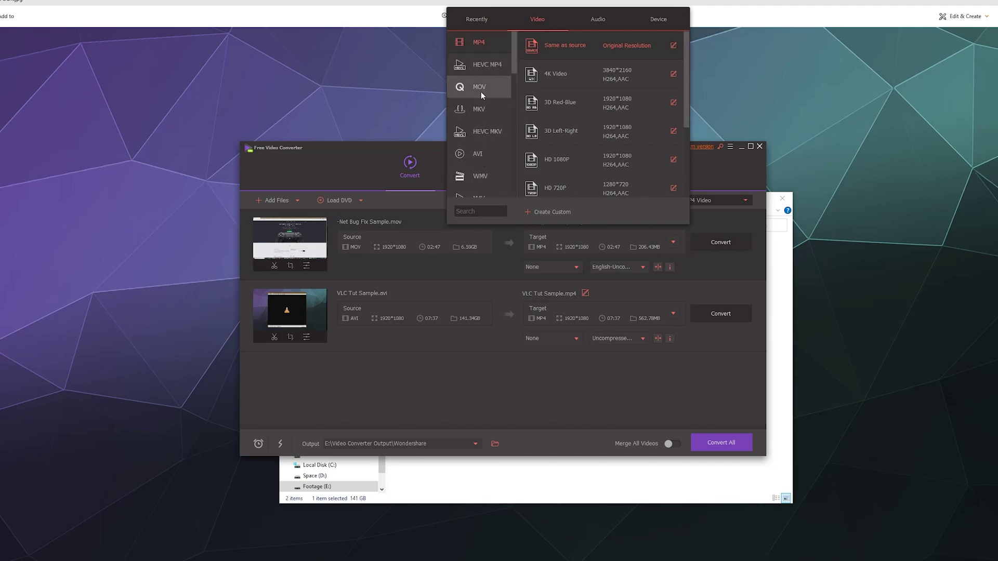
pyautogui.scroll(-1, 478, 141)
pyautogui.scroll(-5, 478, 141)
pyautogui.scroll(8, 481, 126)
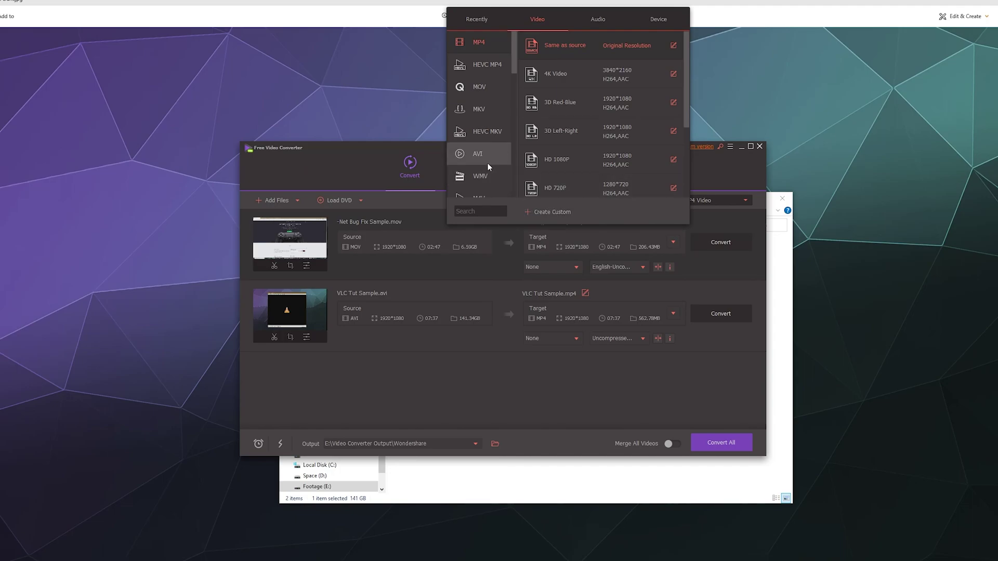
# Browse the HEVC MP4, MOV, HEVC MKV, M4V, WMV and XVID preset lists.
pyautogui.click(482, 70)
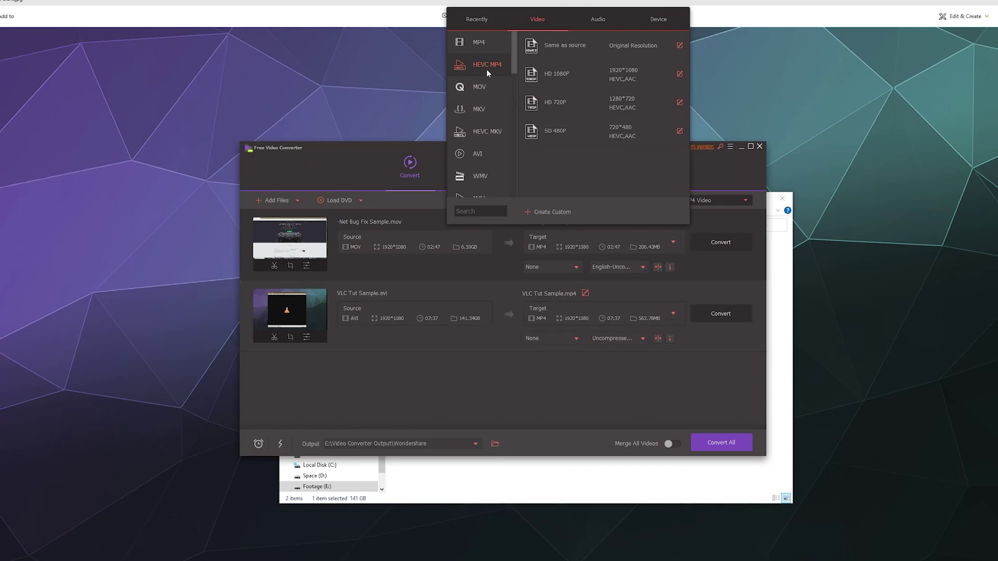
pyautogui.click(485, 95)
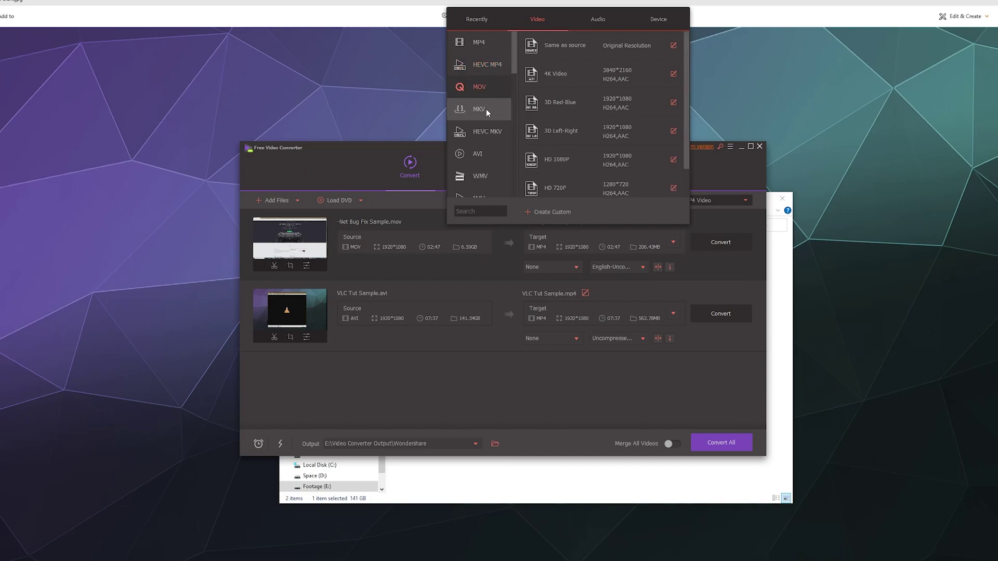
pyautogui.click(485, 138)
pyautogui.scroll(-1, 485, 158)
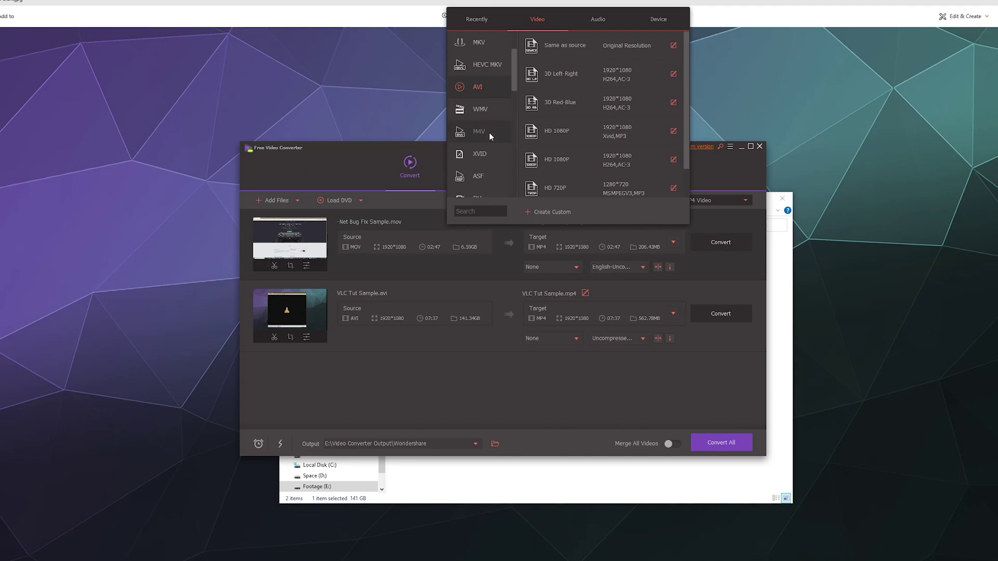
pyautogui.click(488, 133)
pyautogui.click(489, 110)
pyautogui.click(488, 159)
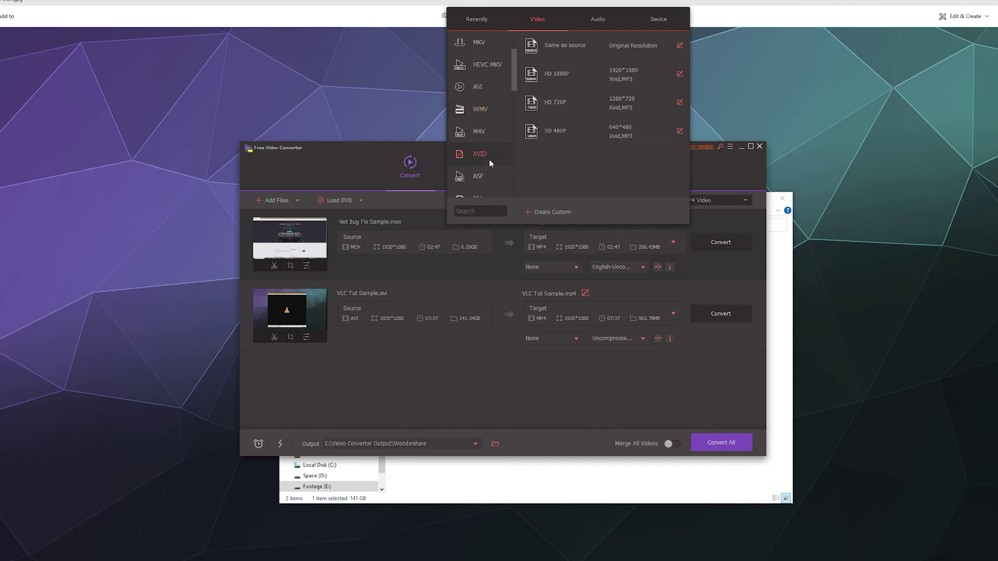
pyautogui.scroll(-3, 491, 121)
pyautogui.scroll(2, 491, 138)
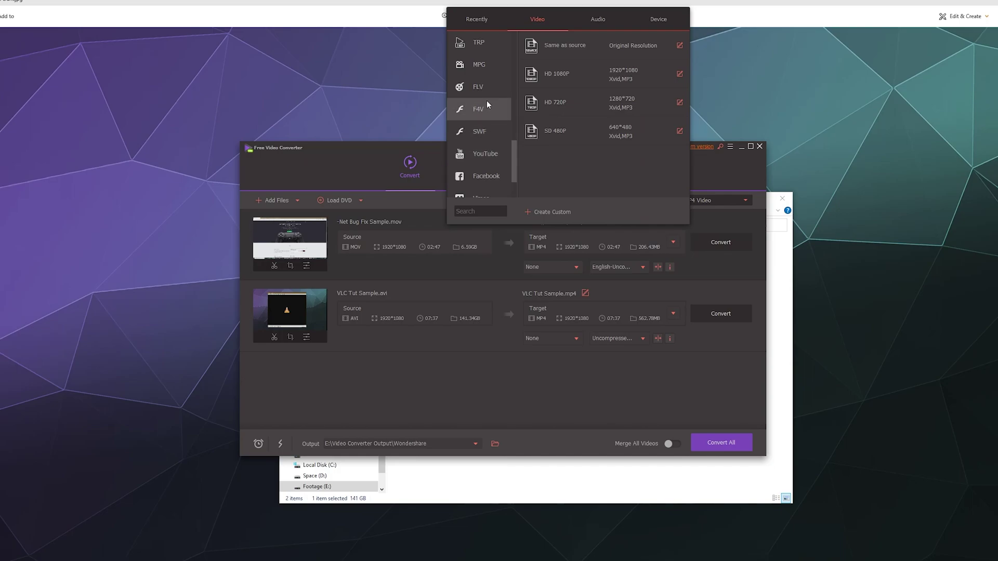
pyautogui.scroll(10, 485, 99)
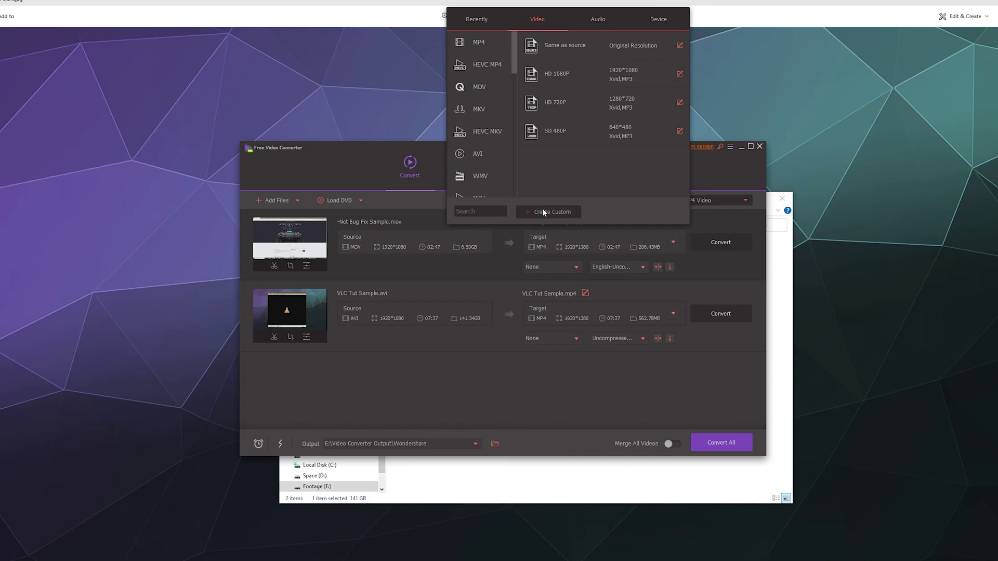
# Start a custom MP4 profile: H264, 1920*1080, 25000 kbps, 60 fps, High Profile level 5.1.
pyautogui.click(525, 214)
pyautogui.click(538, 79)
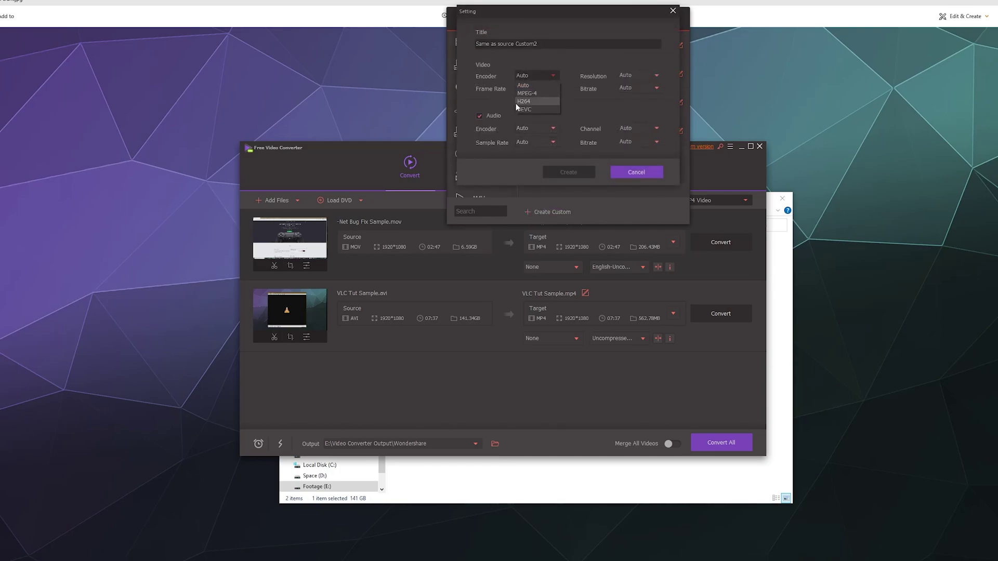
pyautogui.click(525, 102)
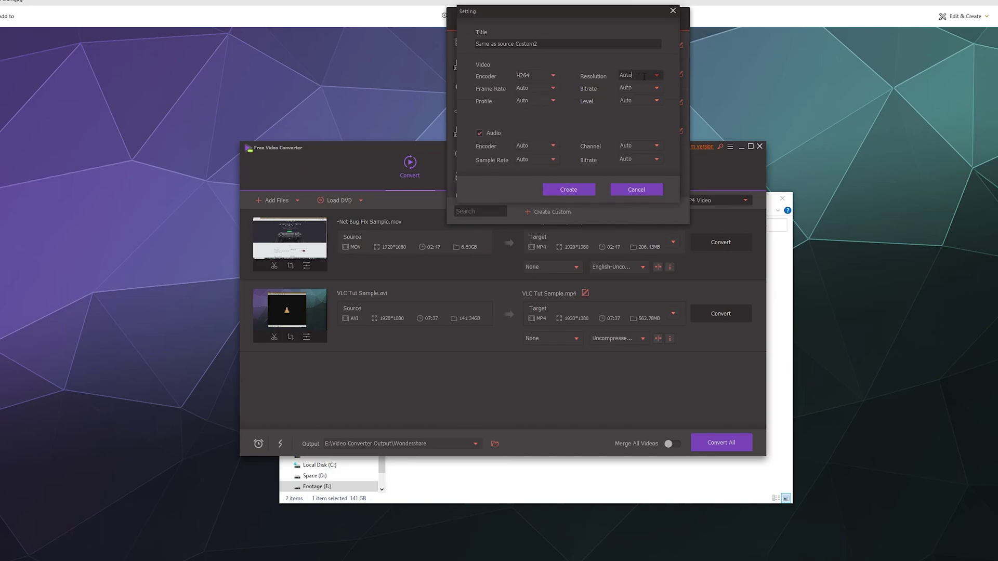
pyautogui.moveTo(644, 76); pyautogui.dragTo(599, 76)
pyautogui.write('1920')
pyautogui.click(636, 84)
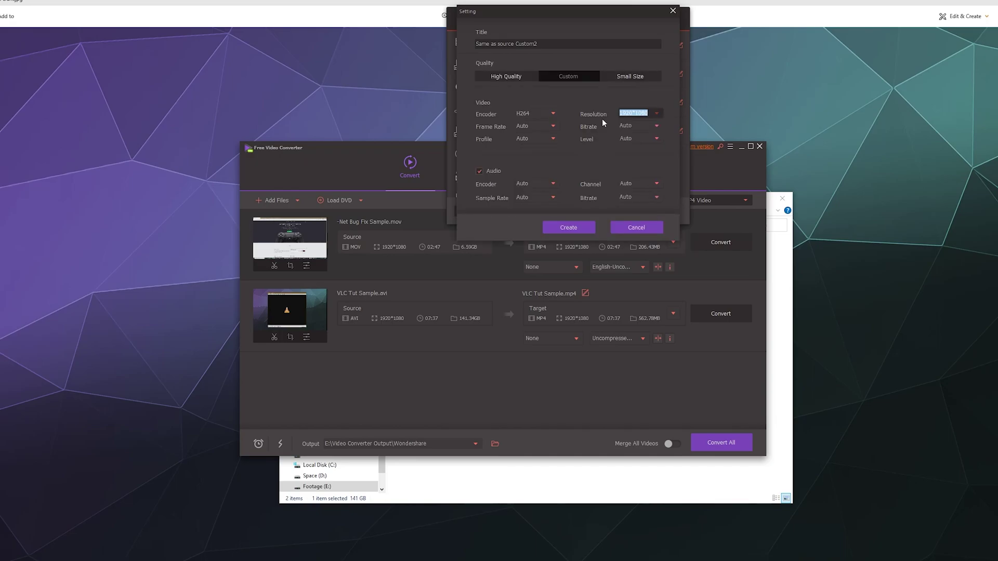
pyautogui.moveTo(645, 126); pyautogui.dragTo(601, 123)
pyautogui.write('25')
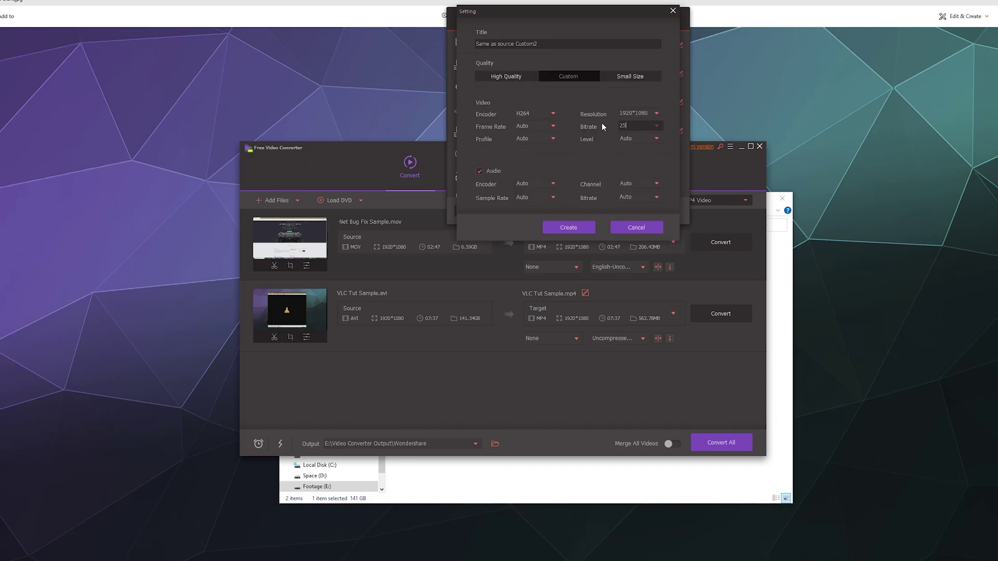
pyautogui.write('000')
pyautogui.click(528, 126)
pyautogui.click(529, 188)
pyautogui.click(527, 138)
pyautogui.click(532, 170)
pyautogui.click(638, 138)
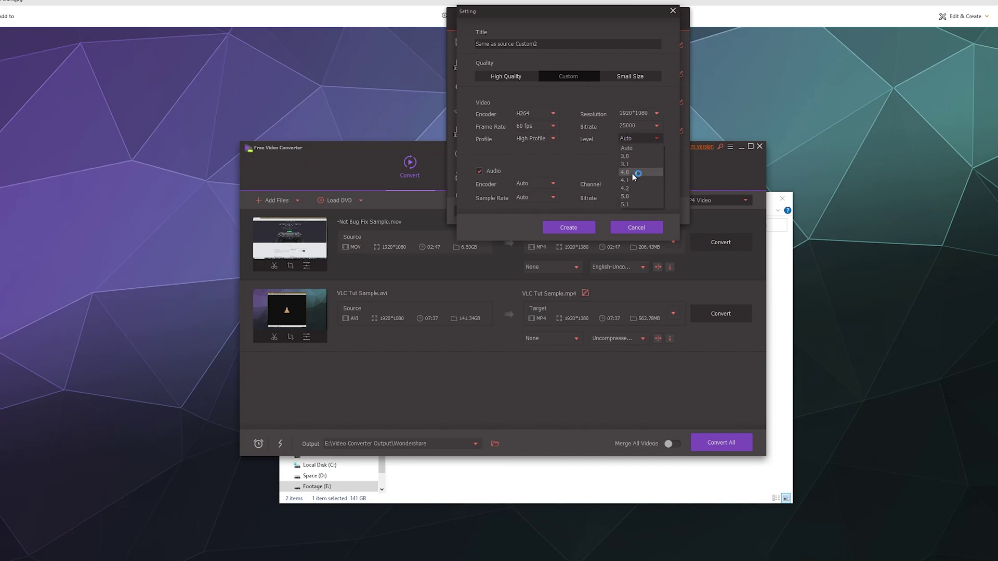
pyautogui.click(627, 203)
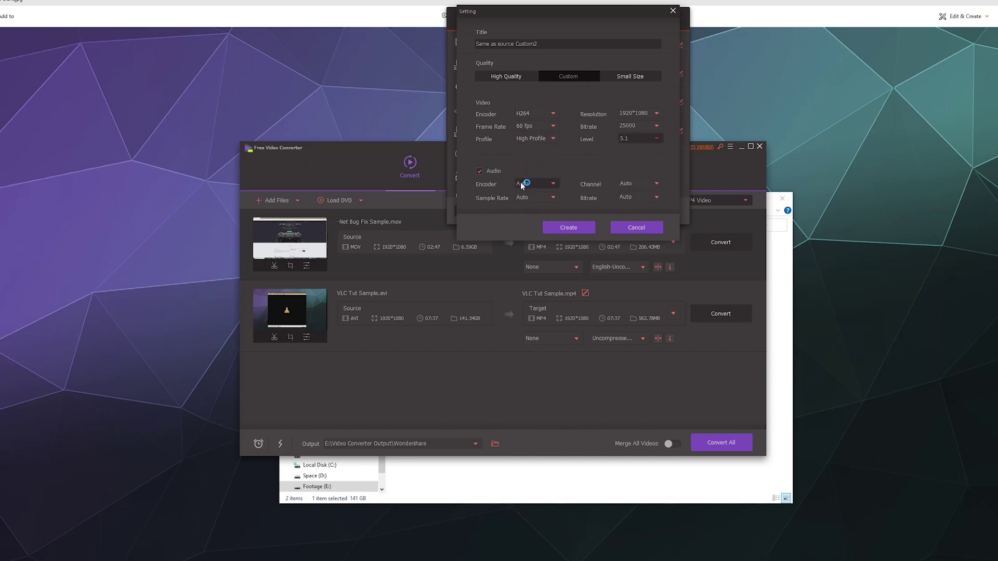
# Set audio to AAC, 2 channels, 320 kbps, 48000 Hz and create the preset.
pyautogui.click(541, 184)
pyautogui.click(540, 203)
pyautogui.click(638, 185)
pyautogui.click(634, 202)
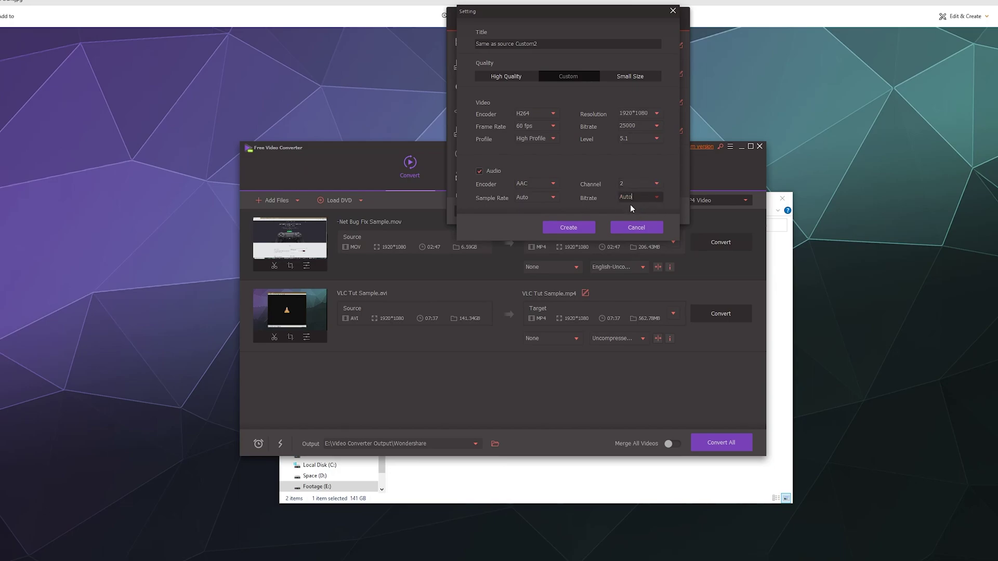
pyautogui.write('320')
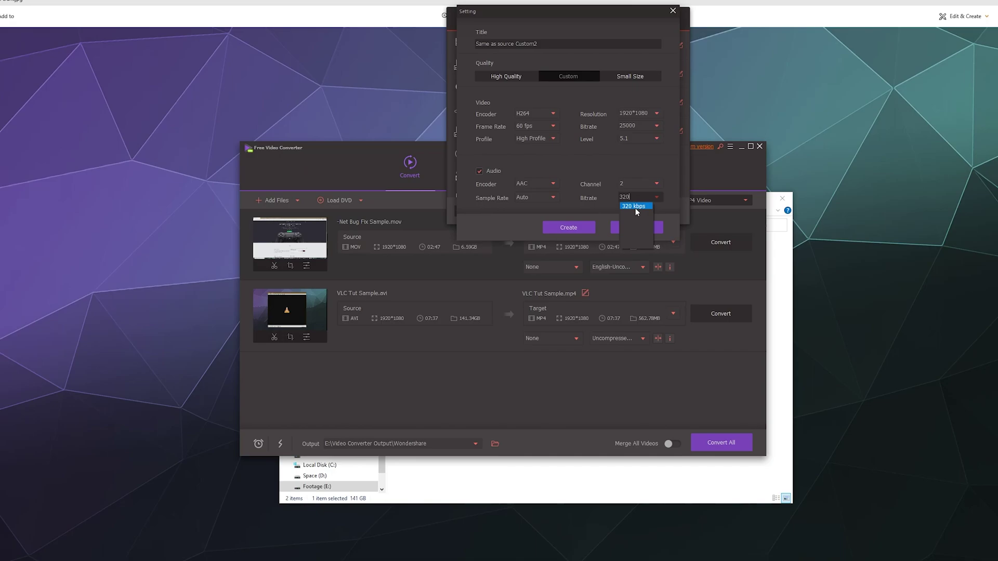
pyautogui.click(635, 207)
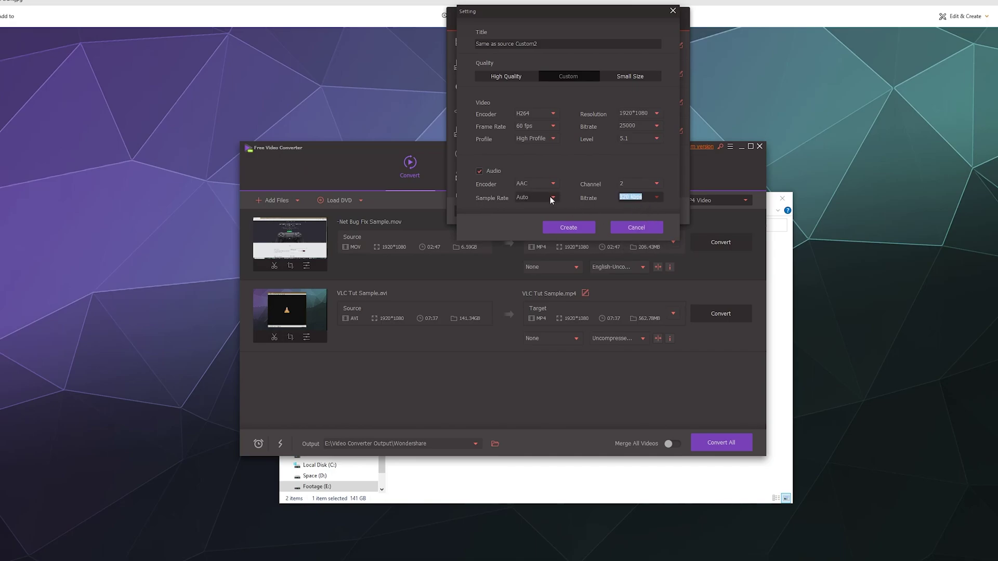
pyautogui.click(530, 200)
pyautogui.click(526, 238)
pyautogui.click(583, 226)
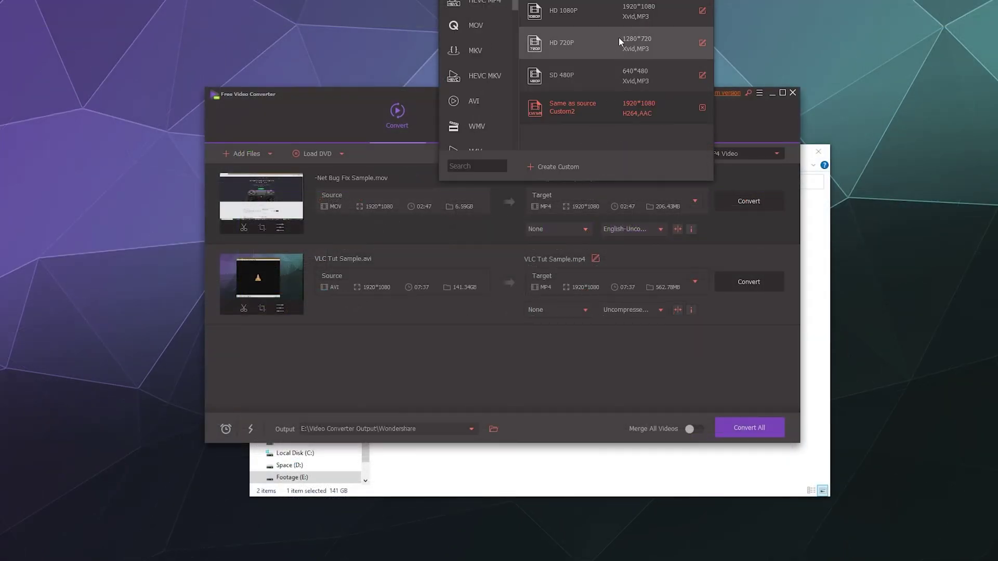
# Apply Same as source Custom2 to the first file and Same as source MP4 to the second.
pyautogui.click(591, 108)
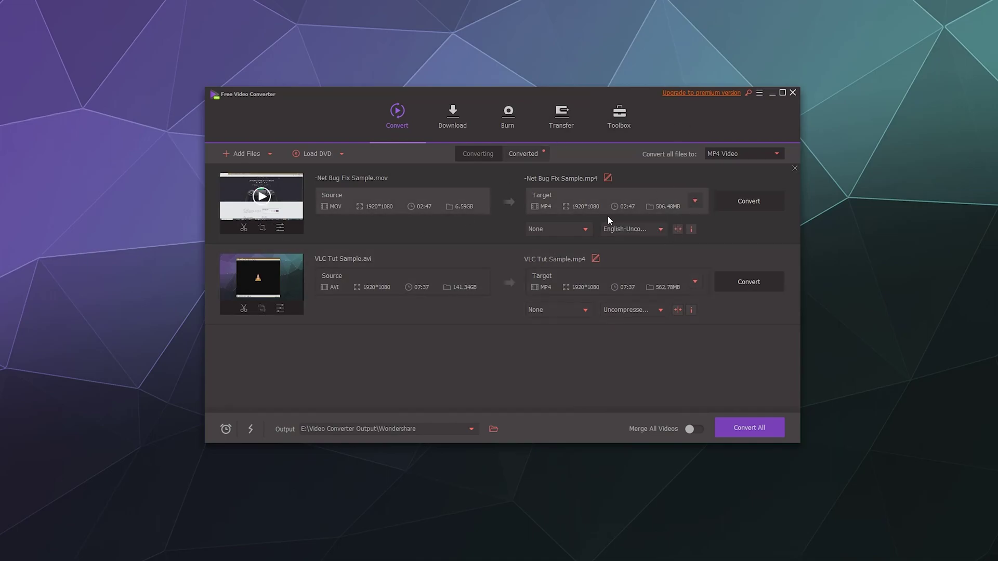
pyautogui.click(594, 281)
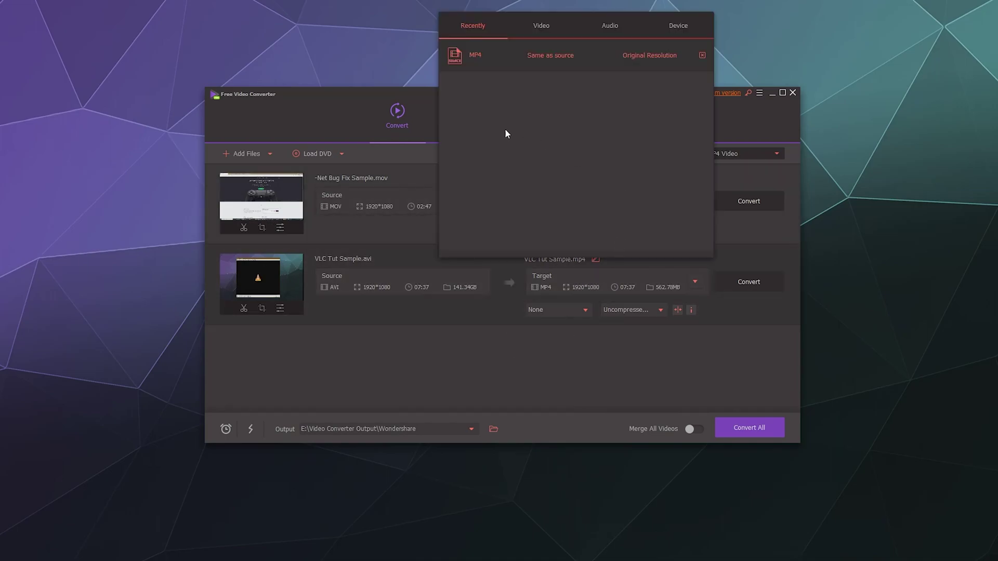
pyautogui.click(530, 34)
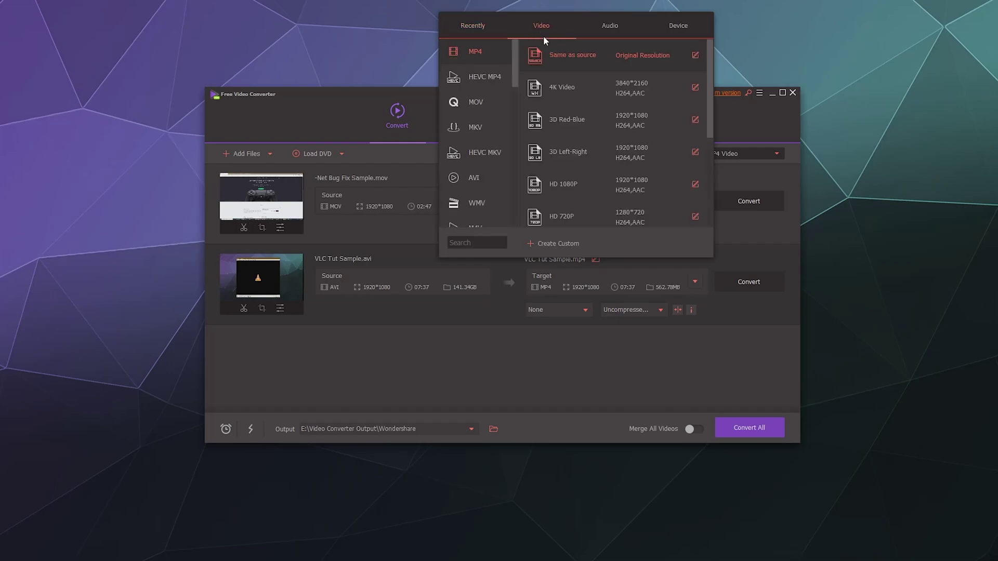
pyautogui.click(579, 54)
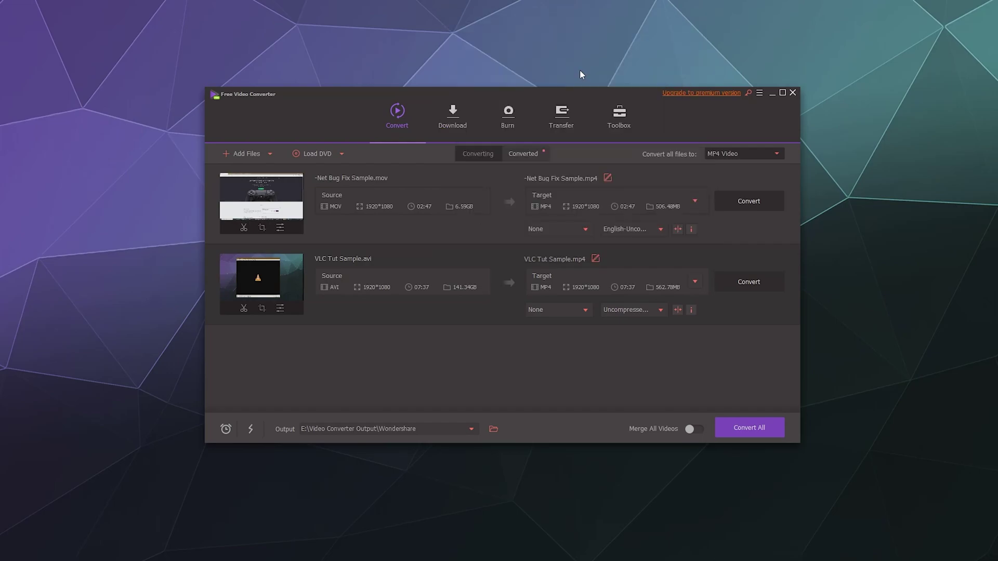
# Switch the second file's target to the WMV HD 1080P preset.
pyautogui.click(561, 276)
pyautogui.click(530, 30)
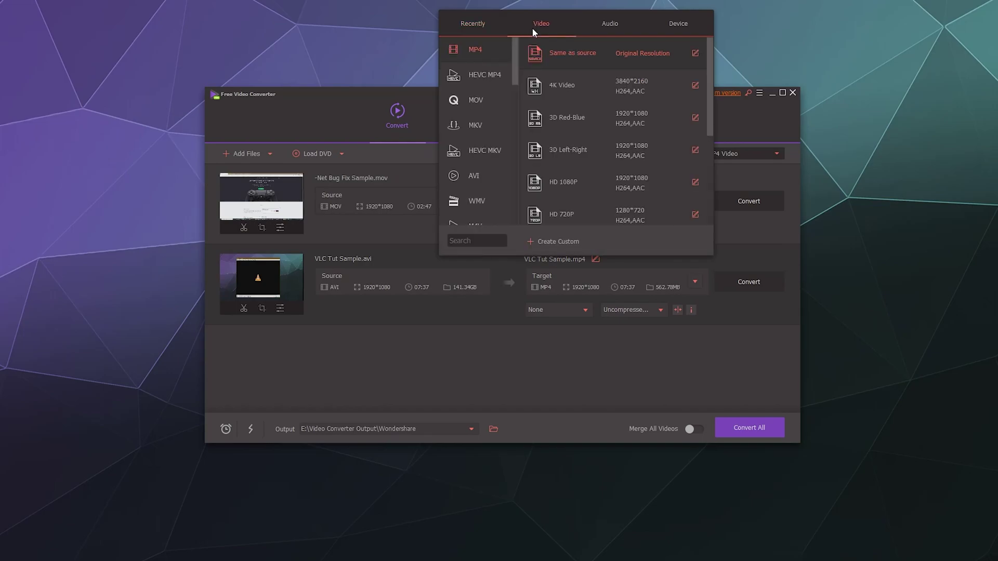
pyautogui.scroll(-5, 484, 130)
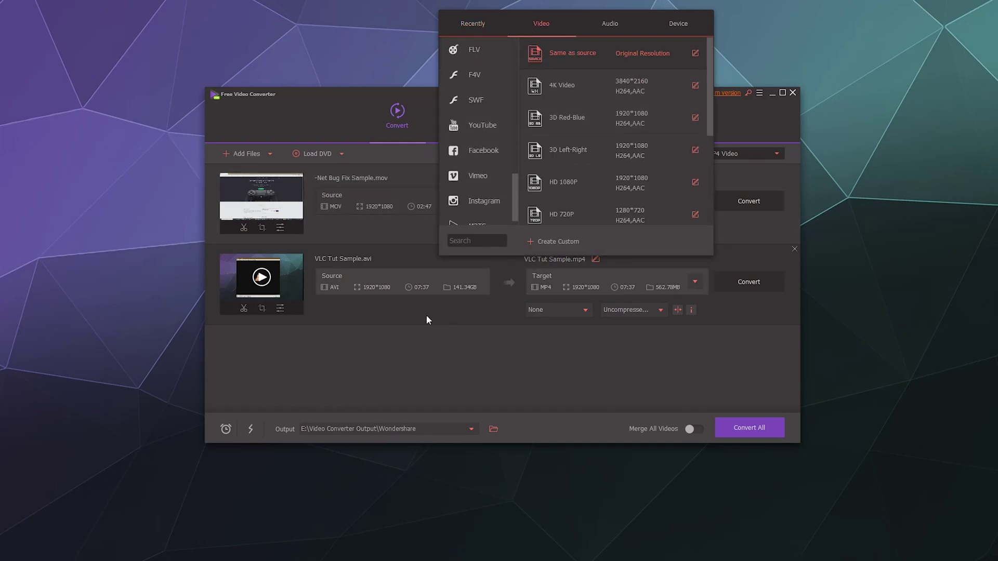
pyautogui.scroll(-1, 482, 131)
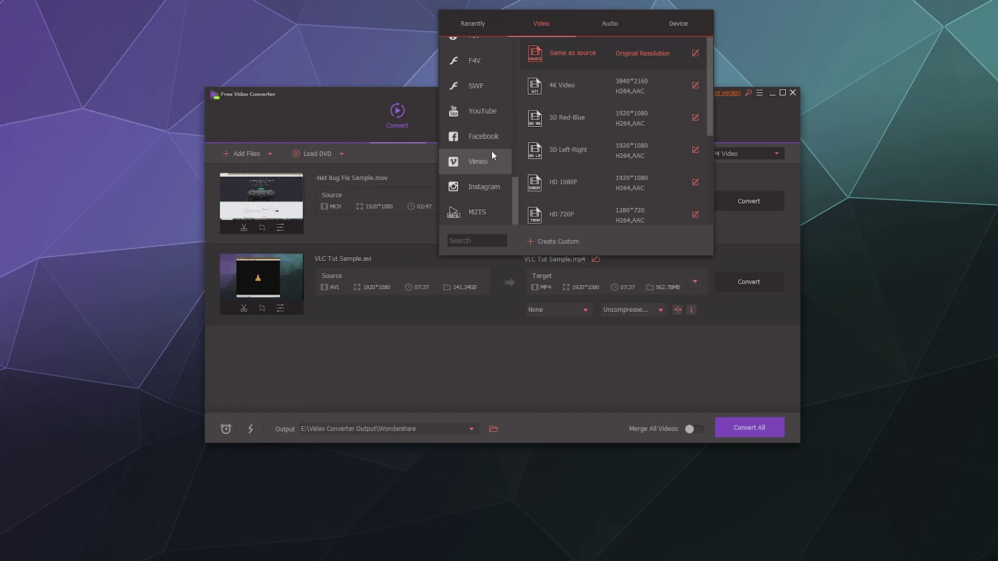
pyautogui.scroll(8, 491, 157)
pyautogui.scroll(5, 491, 158)
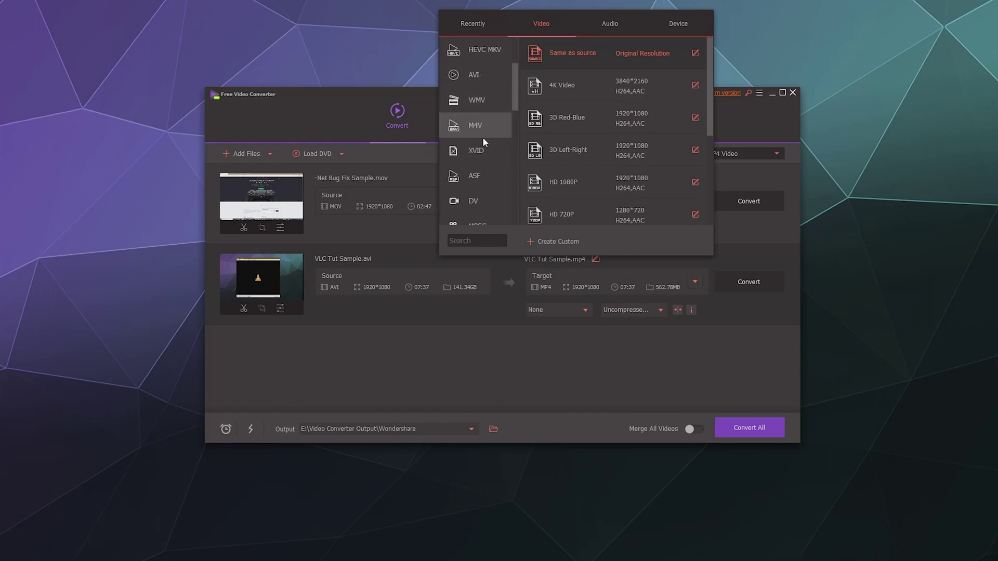
pyautogui.click(475, 101)
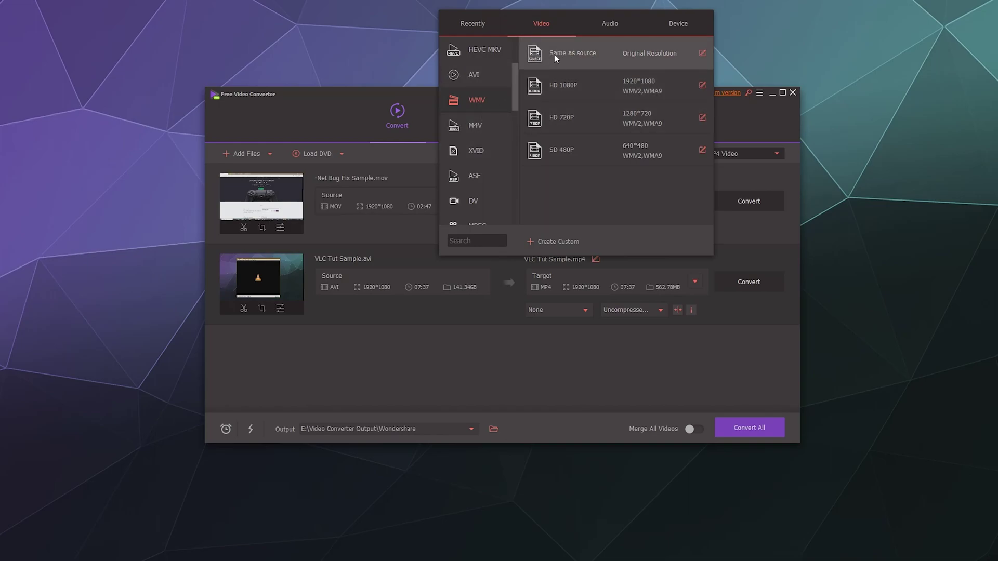
pyautogui.click(573, 89)
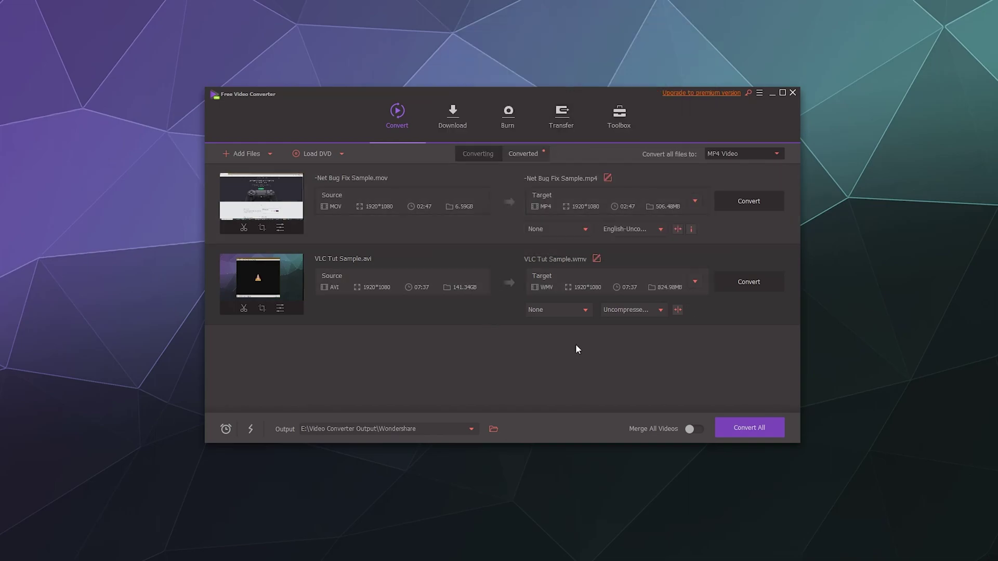
# Edit the HD 1080P WMV preset, switching the encoder to WMV3 at 30 fps.
pyautogui.click(695, 282)
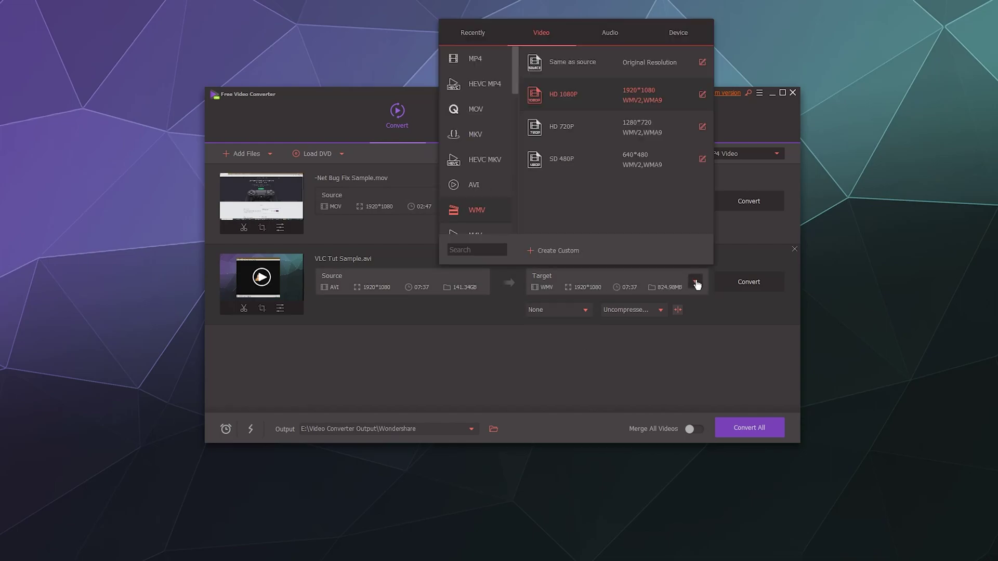
pyautogui.click(701, 94)
pyautogui.click(556, 153)
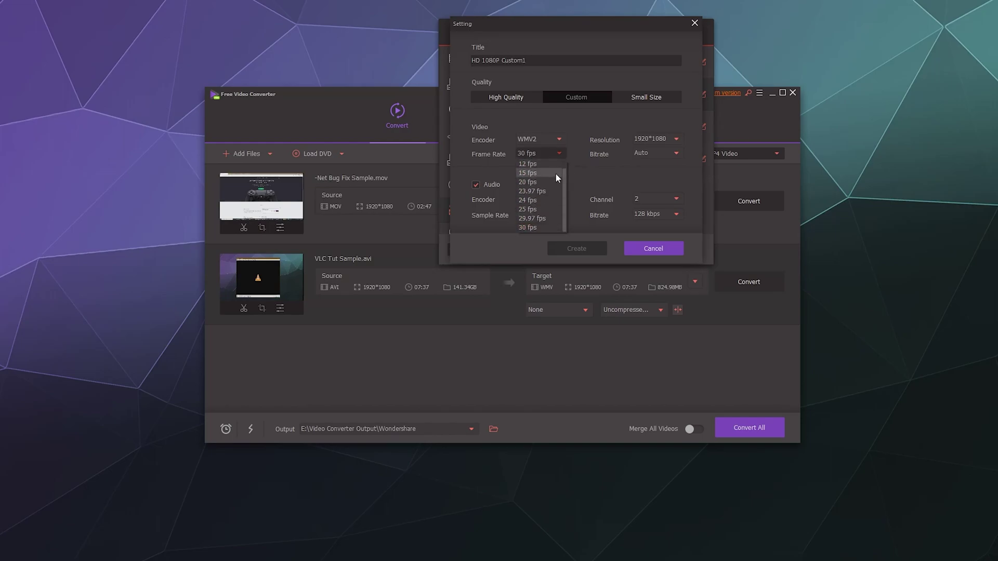
pyautogui.click(541, 224)
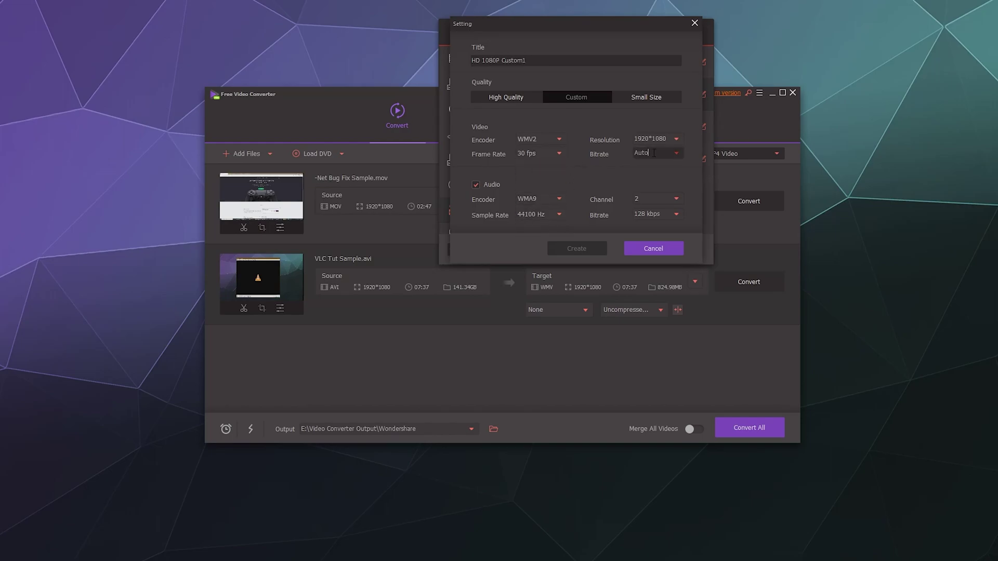
pyautogui.click(552, 141)
pyautogui.click(552, 177)
pyautogui.click(550, 156)
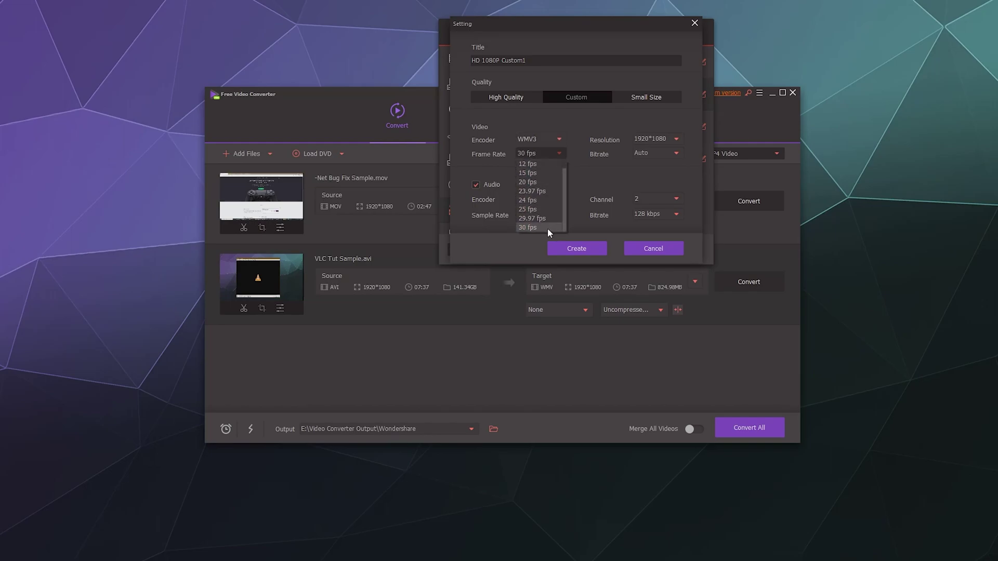
pyautogui.click(547, 228)
# Set 48000 Hz, 30000 kbps video and 512 kbps audio bitrate, then create the preset.
pyautogui.click(558, 215)
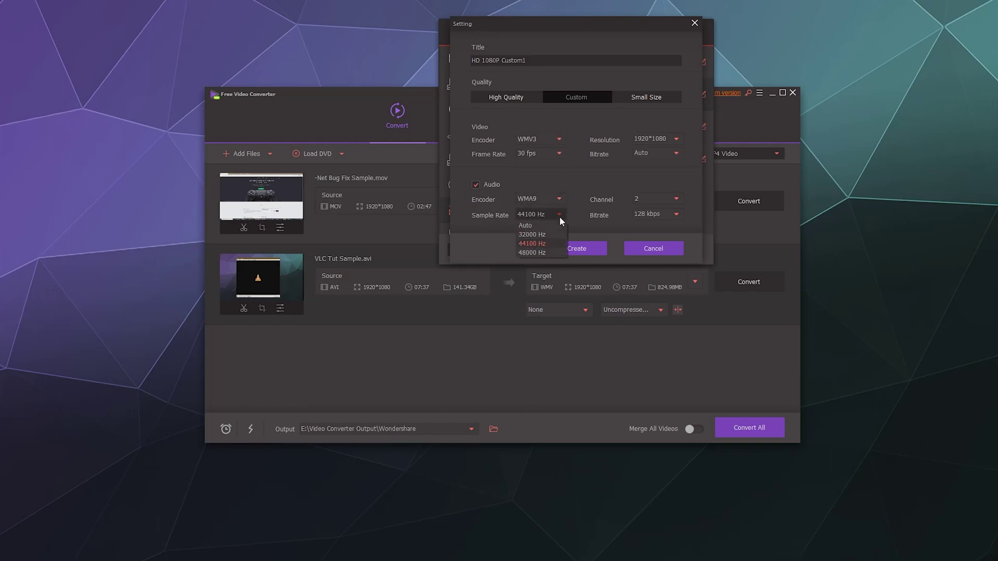
pyautogui.click(549, 252)
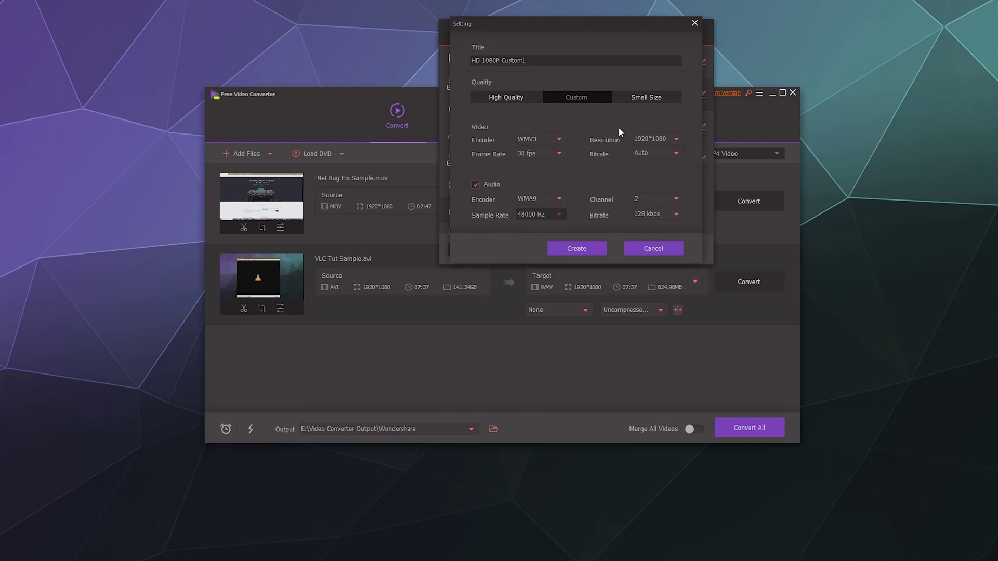
pyautogui.click(655, 152)
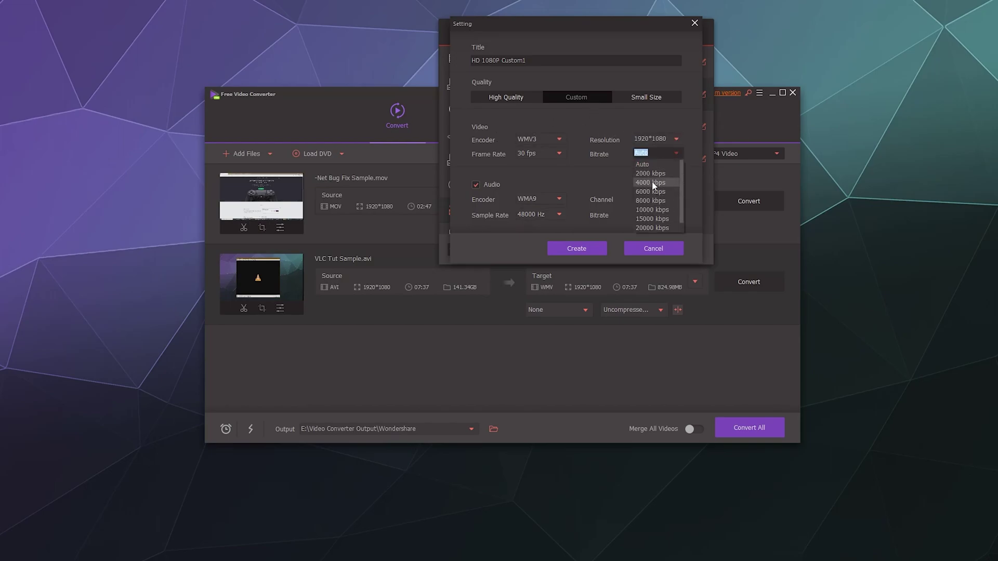
pyautogui.click(648, 229)
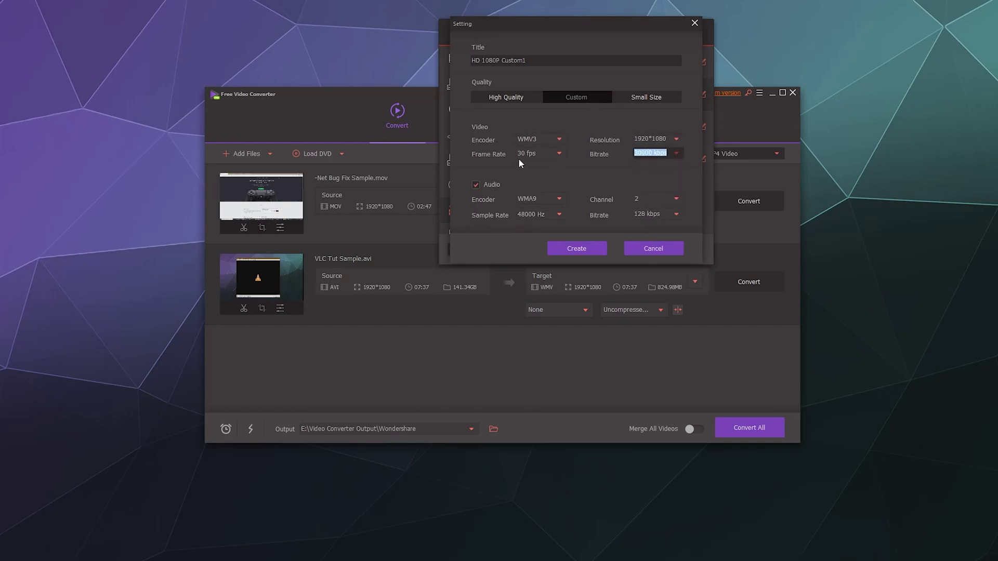
pyautogui.click(547, 203)
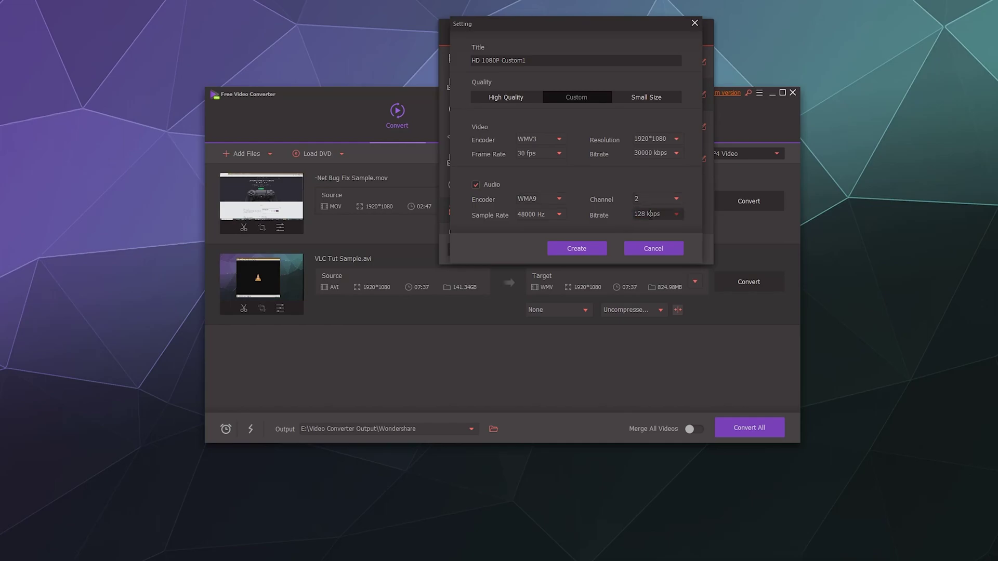
pyautogui.click(677, 215)
pyautogui.click(657, 271)
pyautogui.click(586, 249)
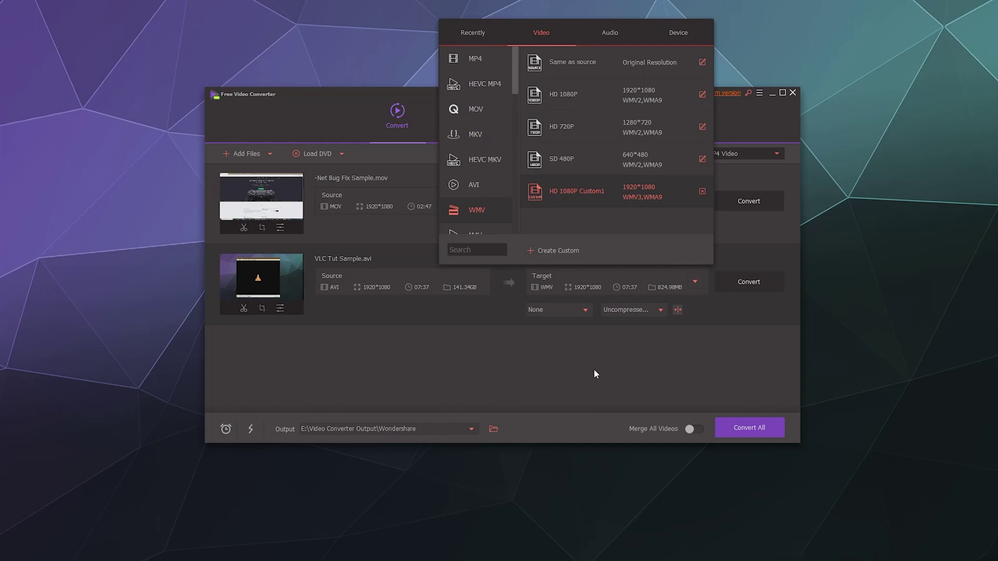
# Apply HD 1080P Custom1 to the second file, then inspect a custom MP4 preset without saving.
pyautogui.click(597, 196)
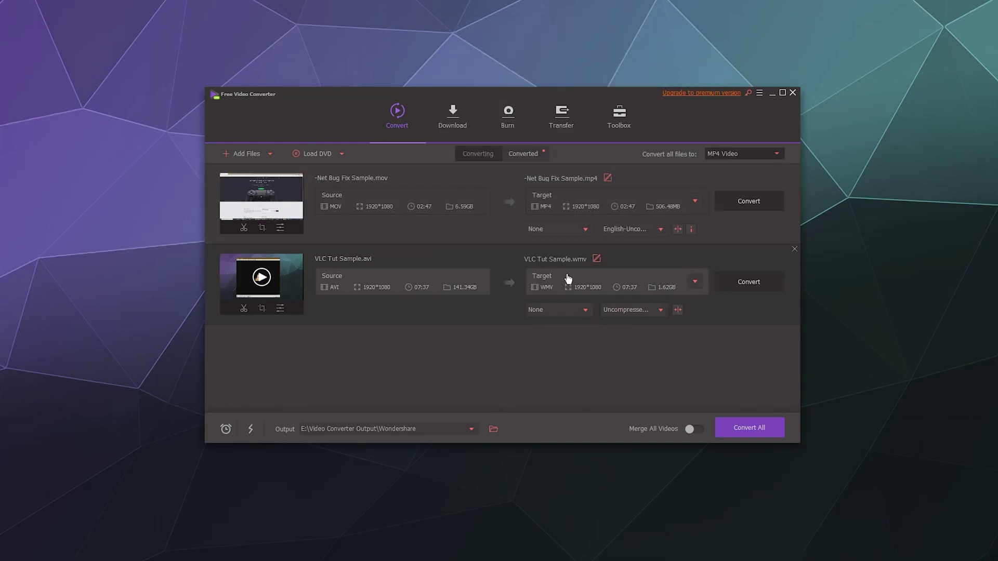
pyautogui.click(695, 202)
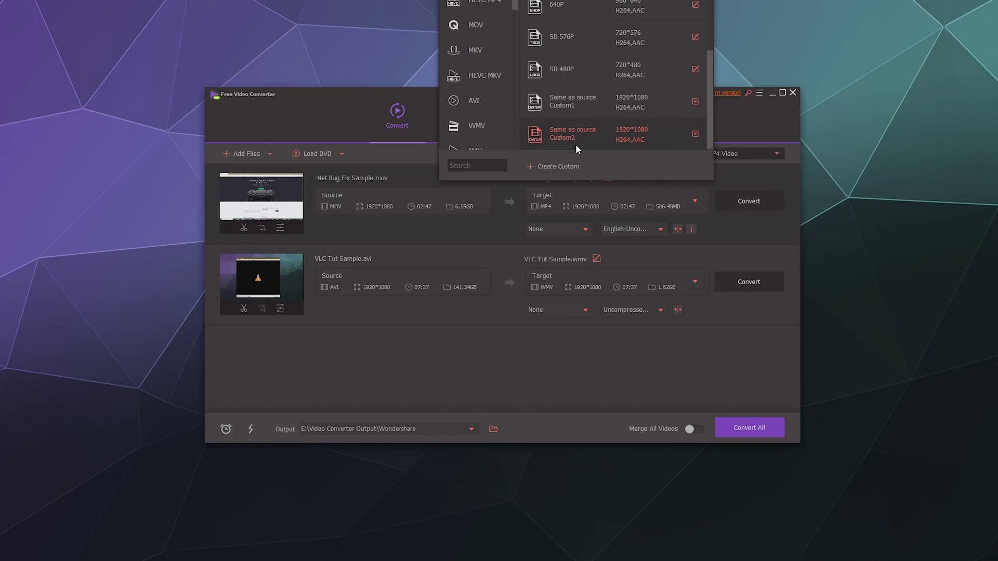
pyautogui.click(578, 165)
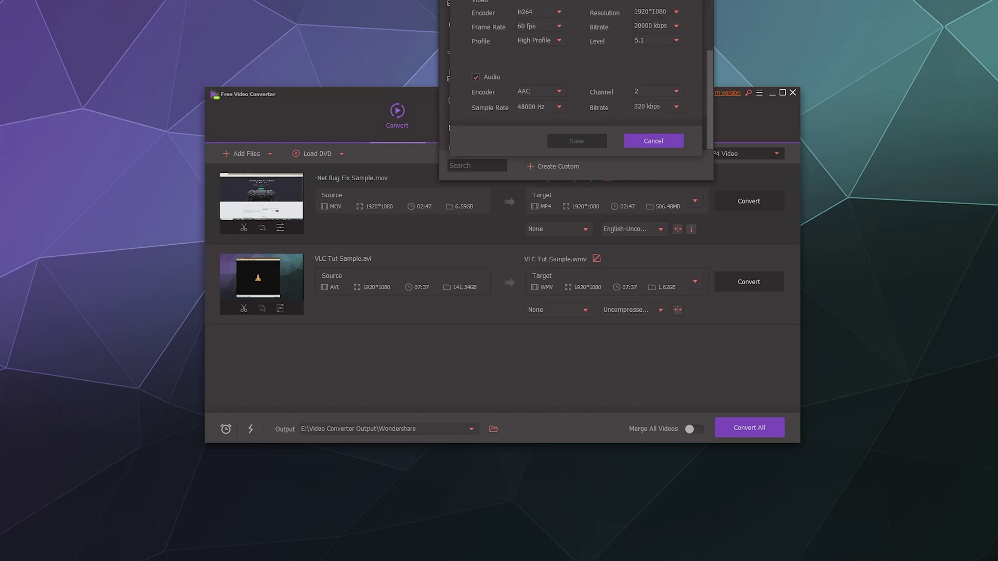
pyautogui.click(574, 141)
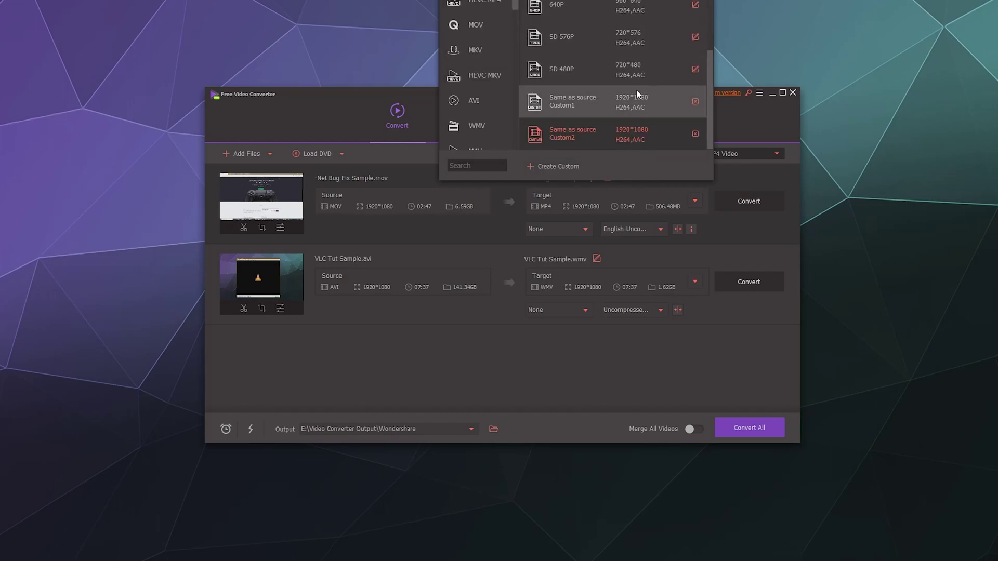
pyautogui.scroll(3, 602, 59)
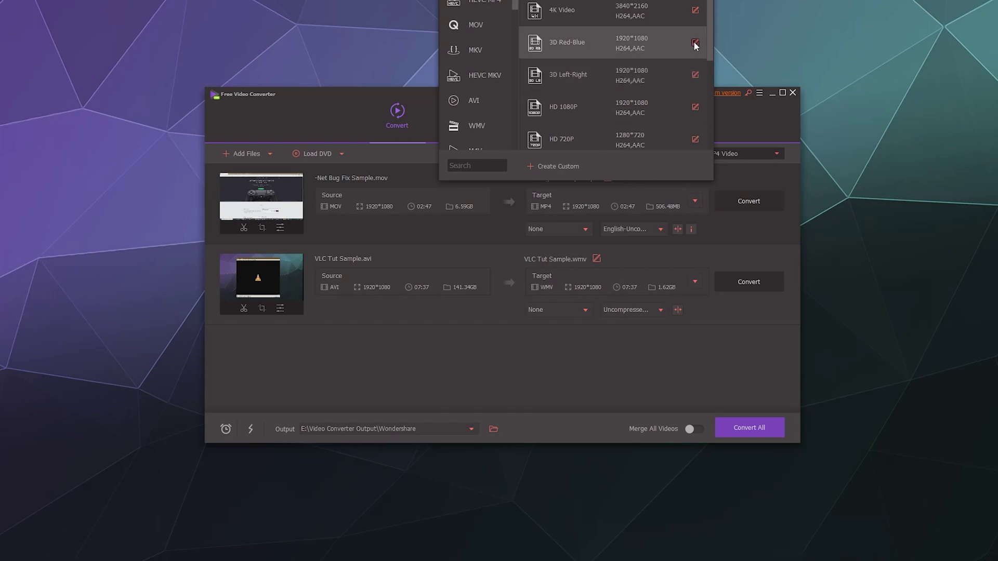
pyautogui.click(656, 383)
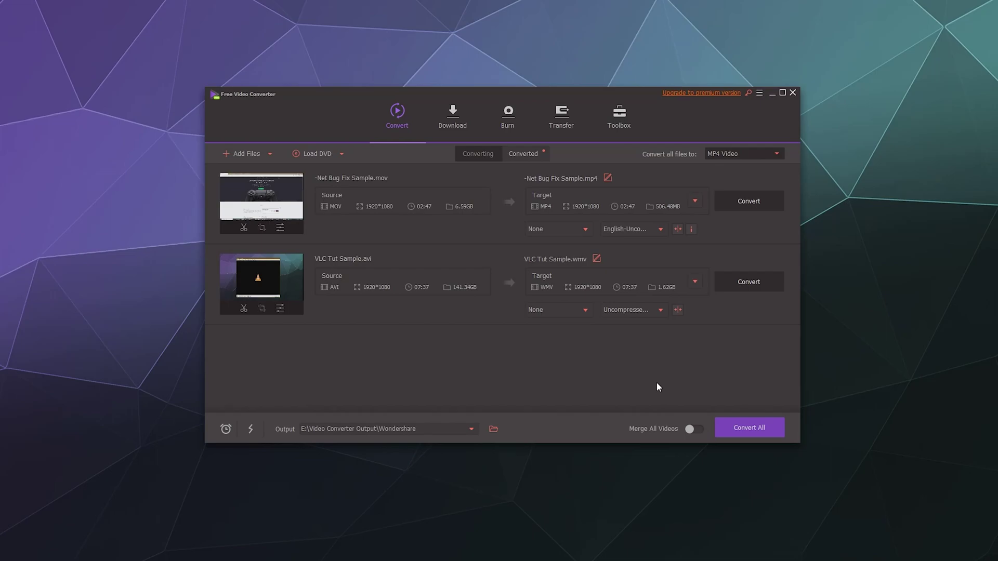
pyautogui.click(459, 430)
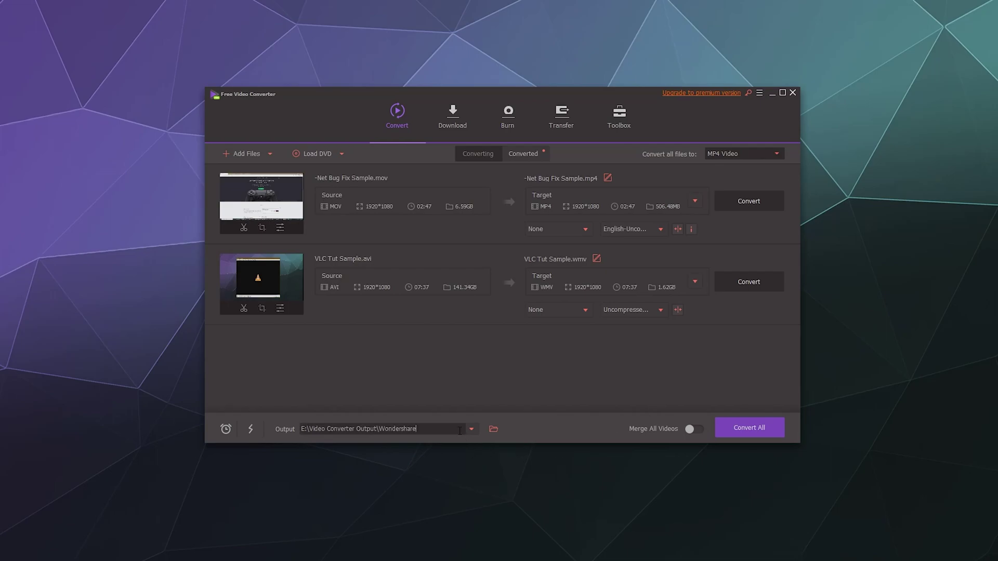
pyautogui.click(471, 429)
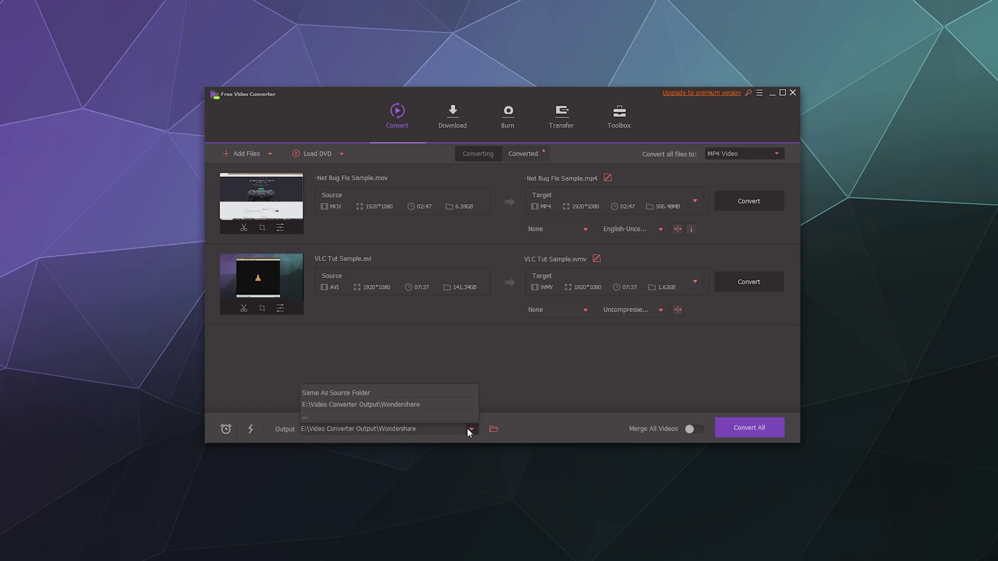
pyautogui.click(361, 404)
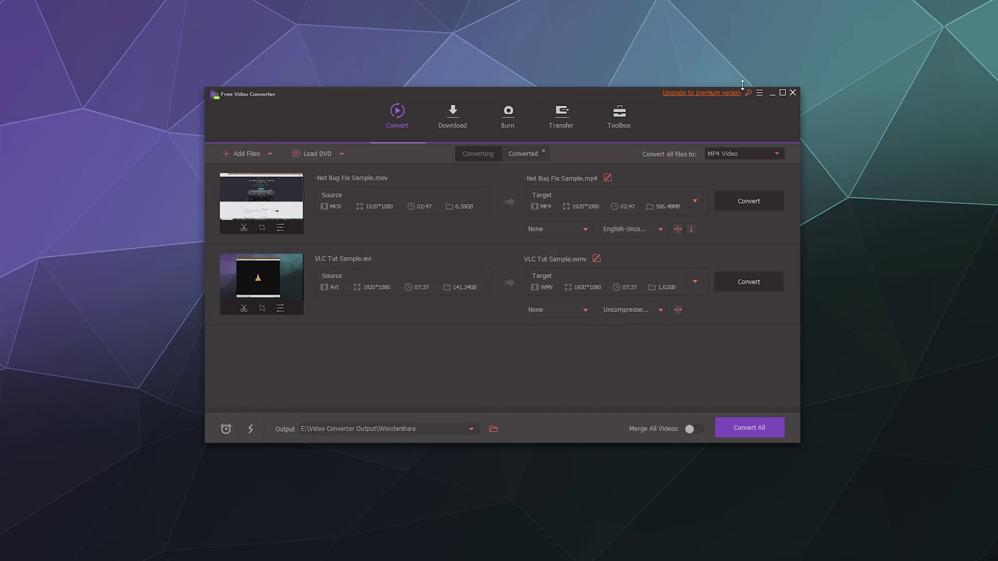
pyautogui.click(760, 97)
pyautogui.click(769, 107)
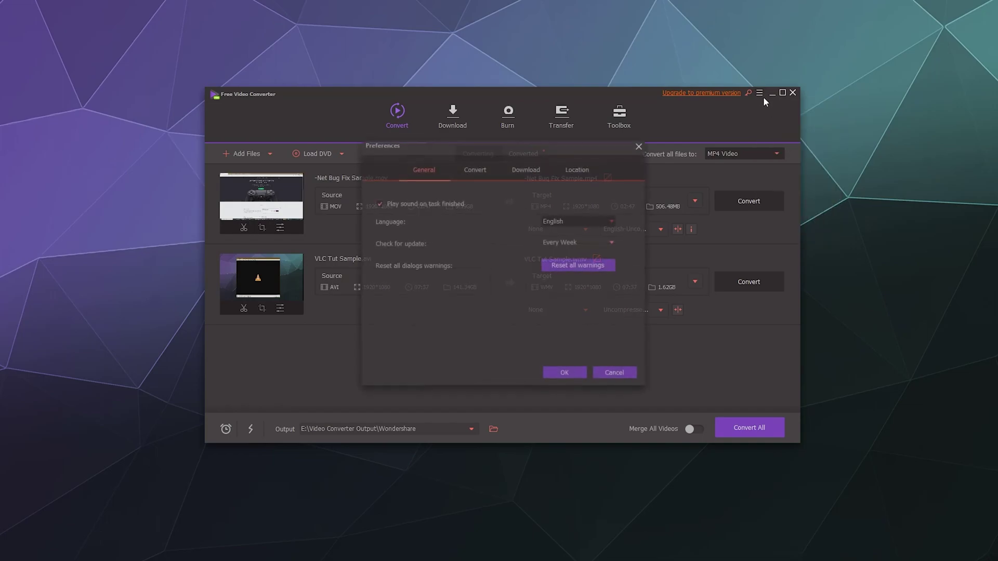
pyautogui.click(576, 168)
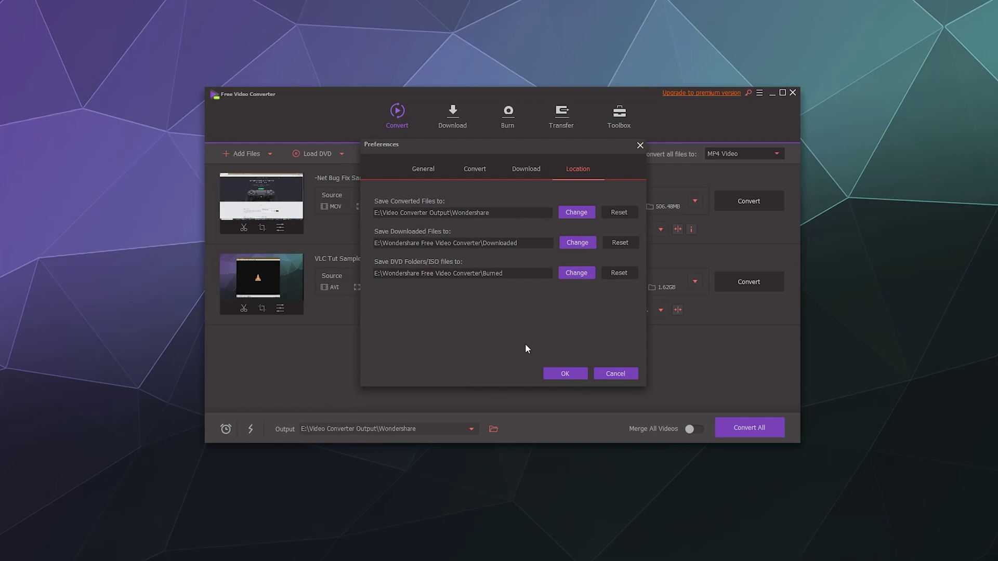
pyautogui.click(559, 373)
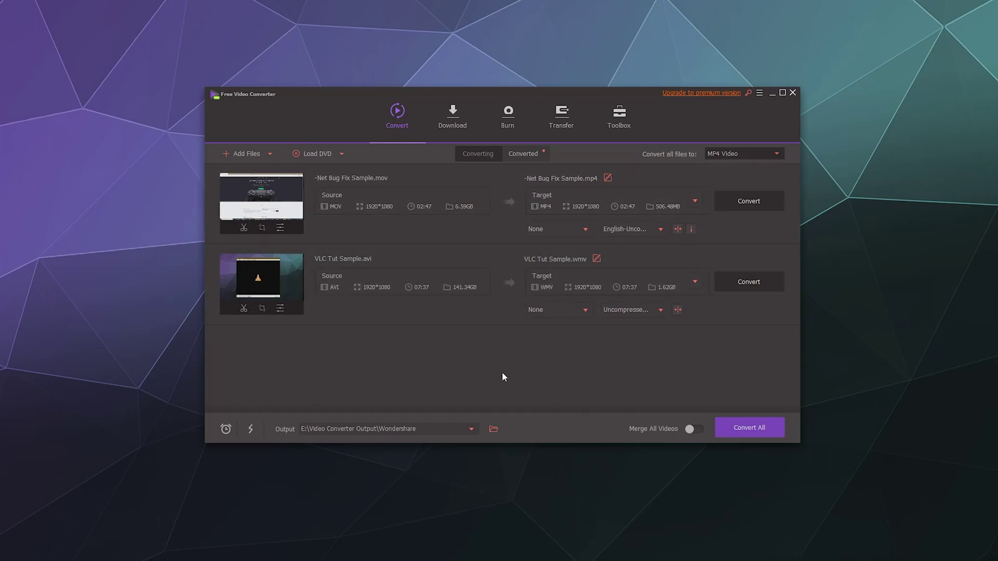
# Run Convert All and choose Continue Trial on the free-version notice.
pyautogui.click(747, 428)
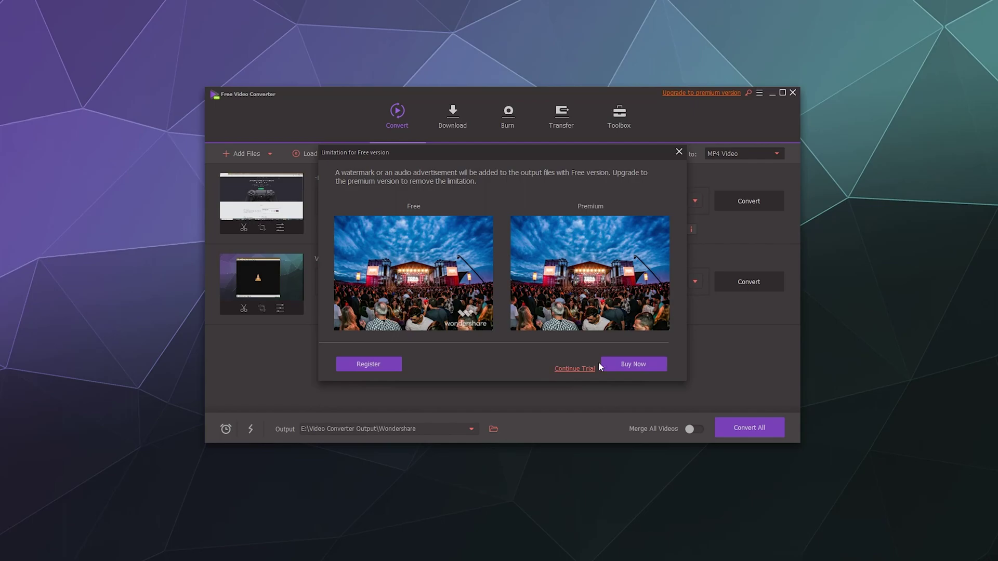
pyautogui.click(572, 369)
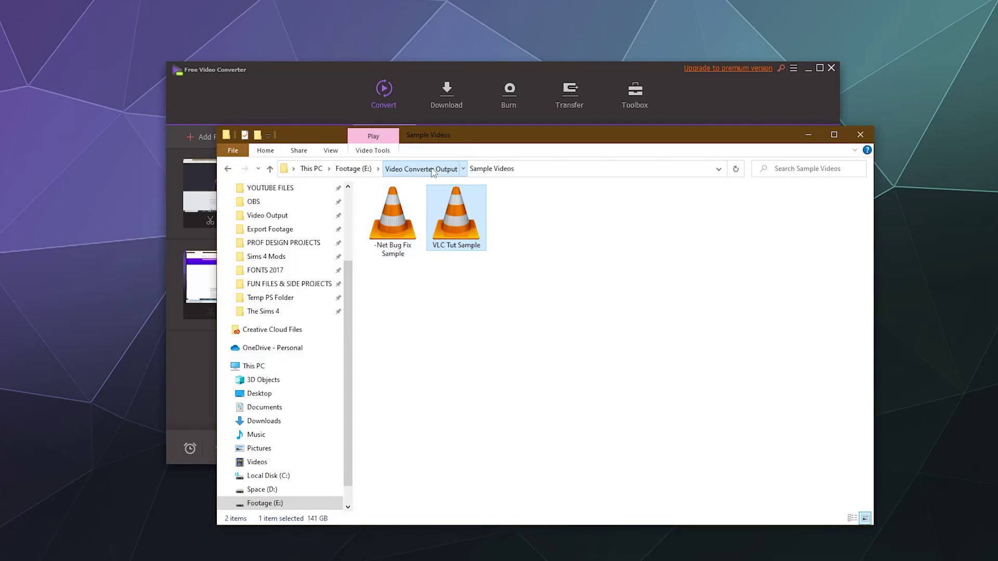
# Open the Wondershare output folder and play the converted '-Net Bug Fix Sample.mp4' in VLC.
pyautogui.click(433, 170)
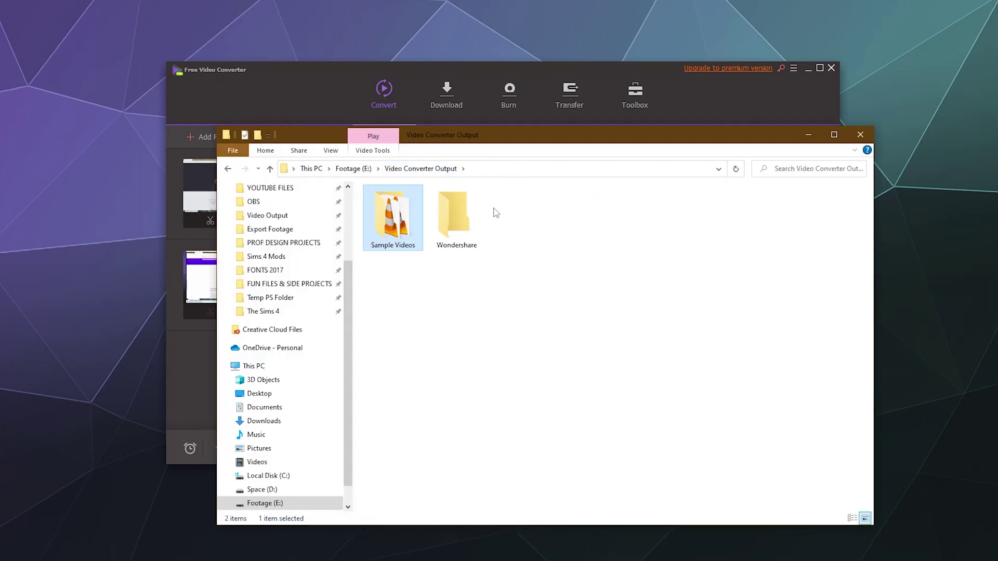
pyautogui.doubleClick(449, 220)
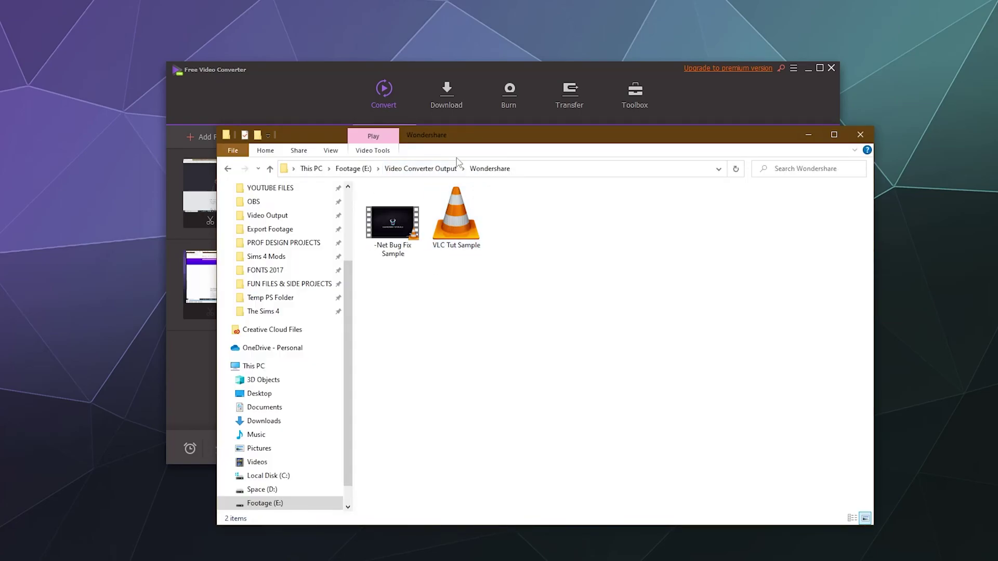
pyautogui.click(393, 255)
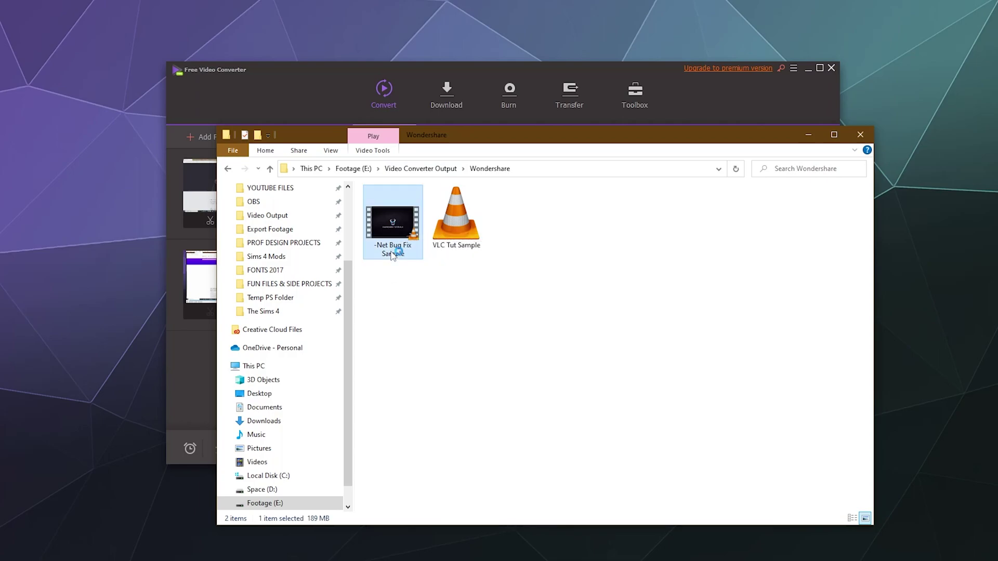
pyautogui.doubleClick(392, 254)
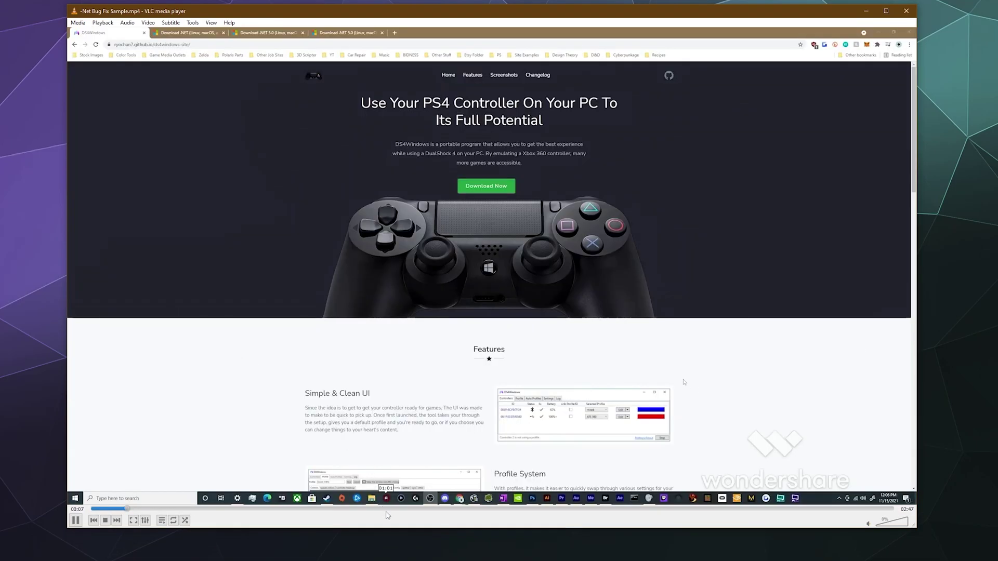
# Seek through the converted MP4 at several points, then return to the converter's progress.
pyautogui.click(386, 511)
pyautogui.click(451, 510)
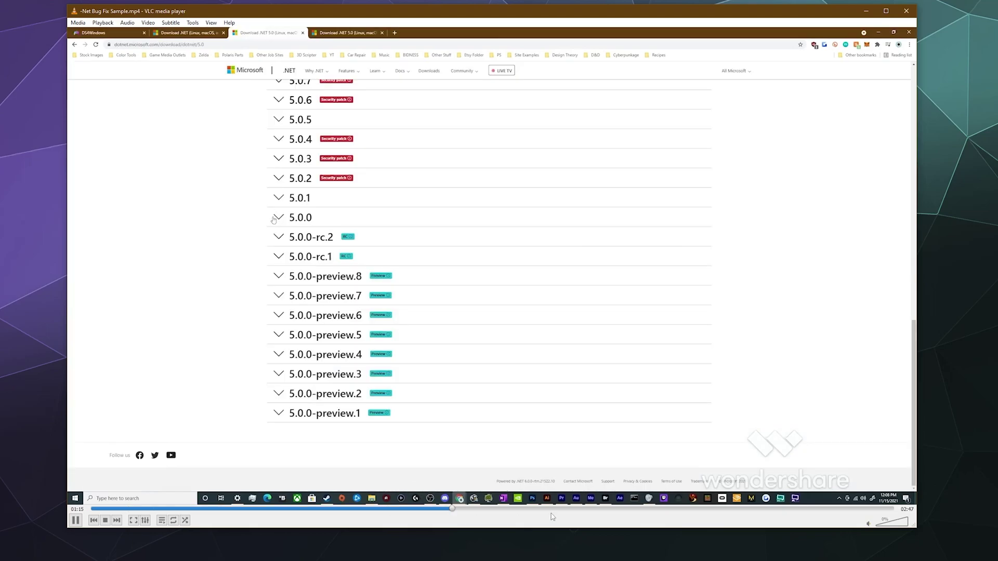
pyautogui.click(683, 509)
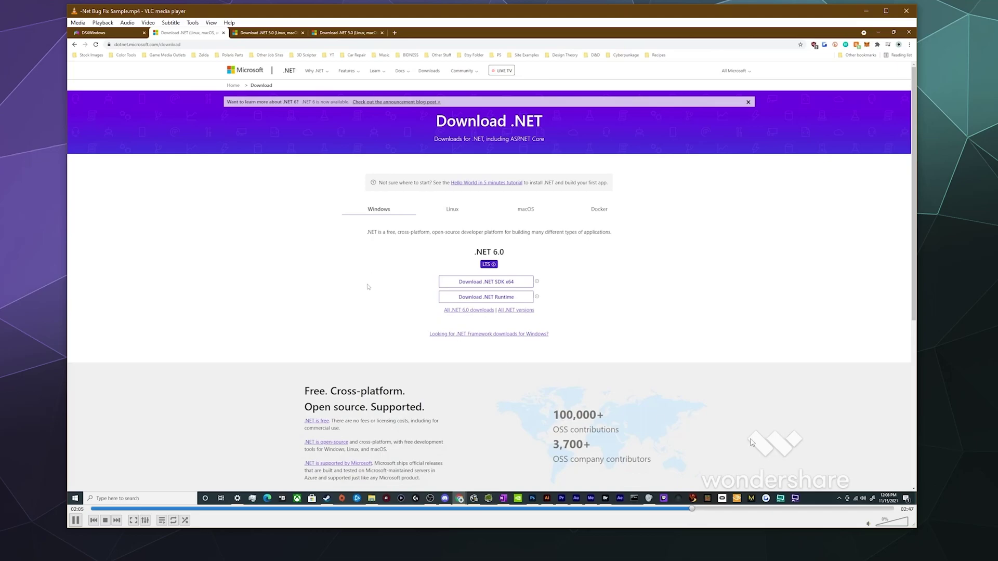
pyautogui.click(791, 509)
pyautogui.click(504, 509)
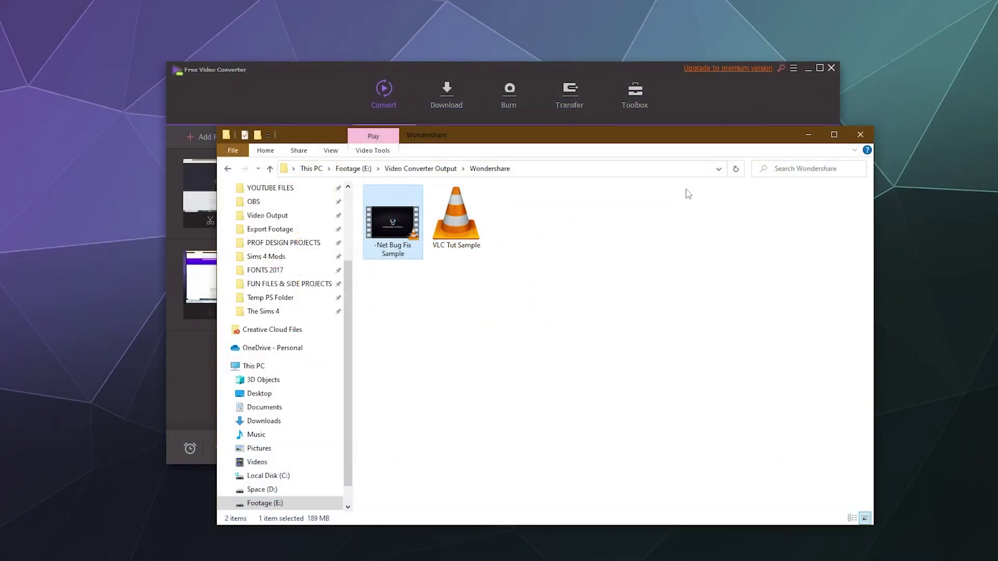
pyautogui.click(712, 96)
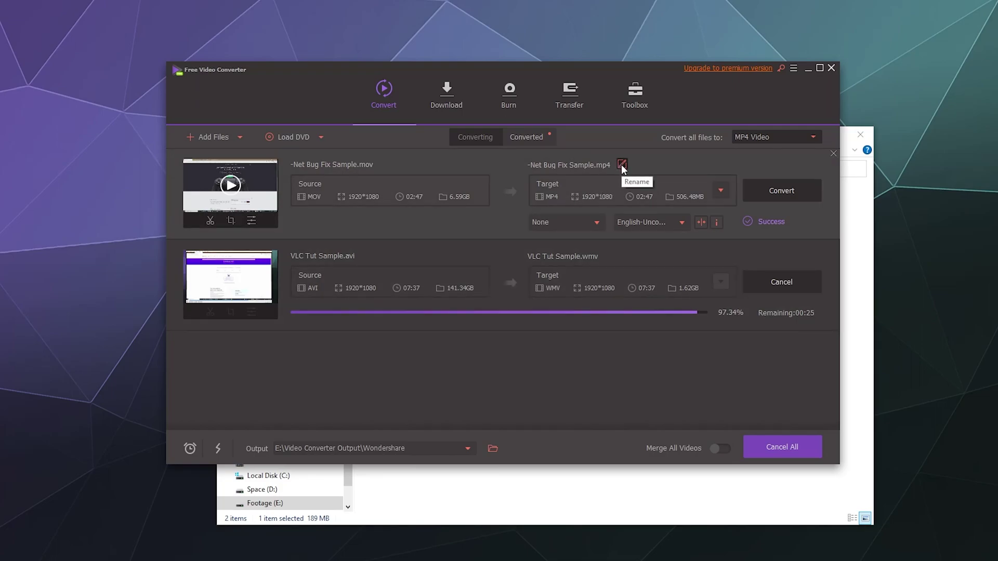
# Wait until the MP4 and WMV rows both show Success, leaving the first file's subtitles unchanged, then open the Download page.
pyautogui.click(581, 502)
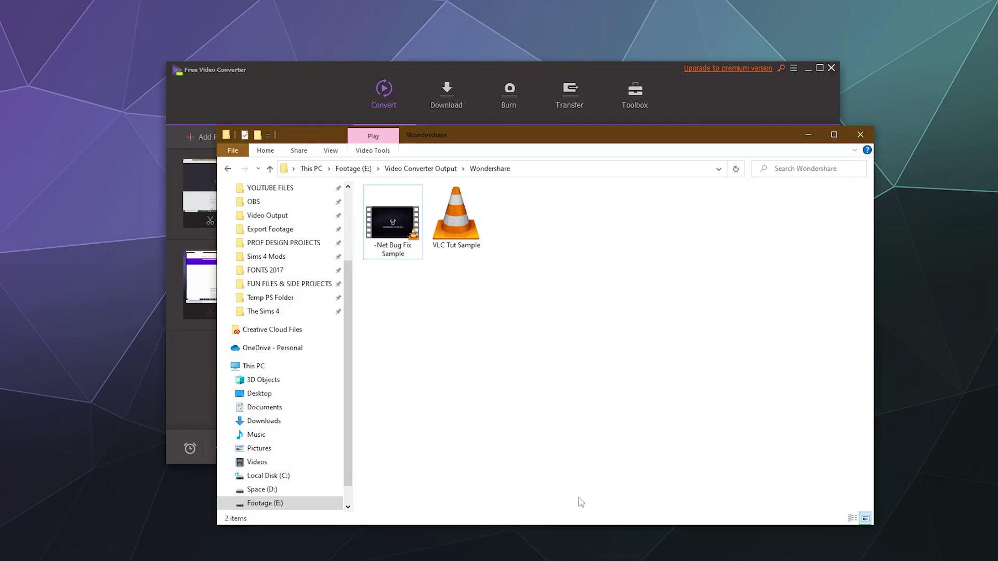
pyautogui.click(211, 372)
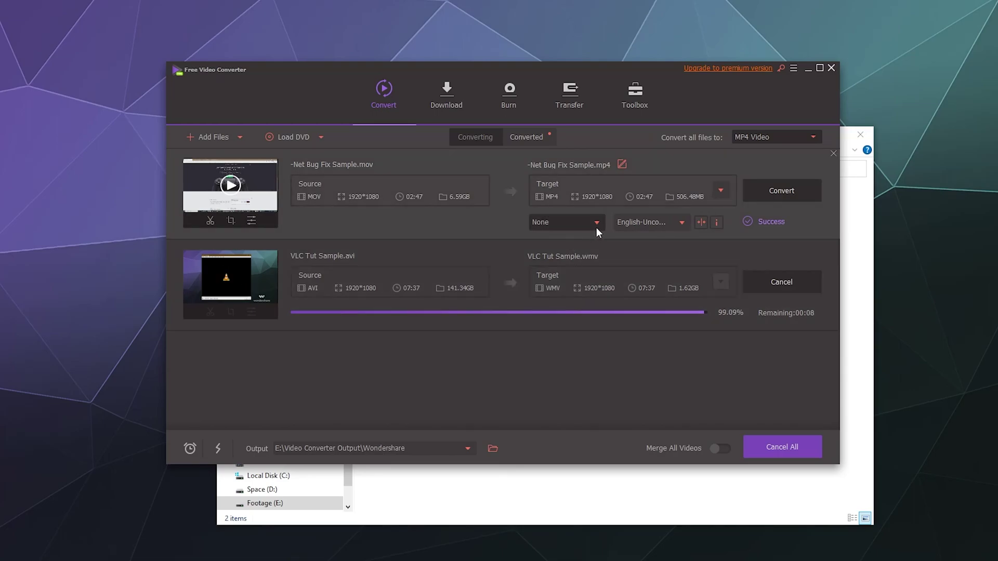
pyautogui.click(596, 225)
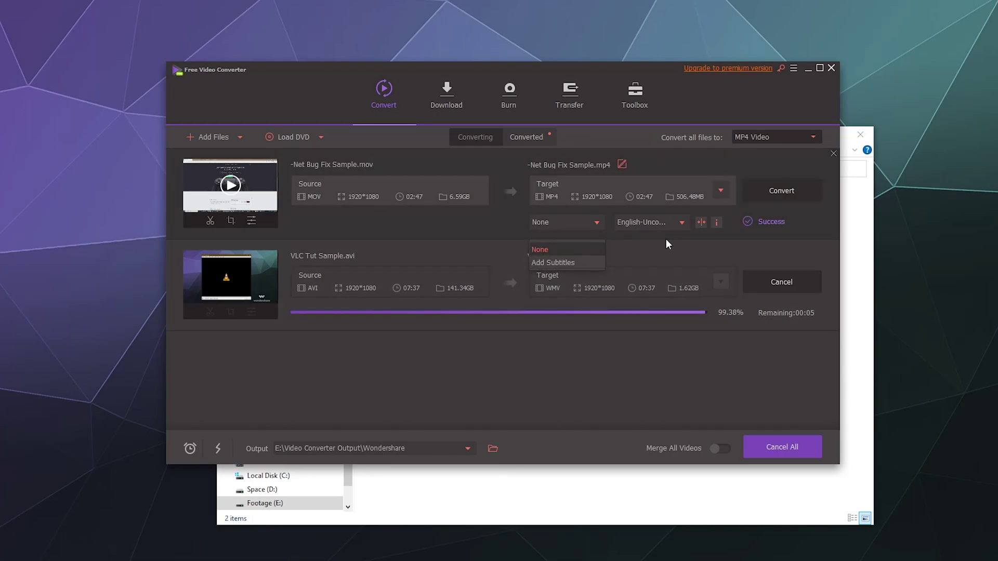
pyautogui.click(494, 228)
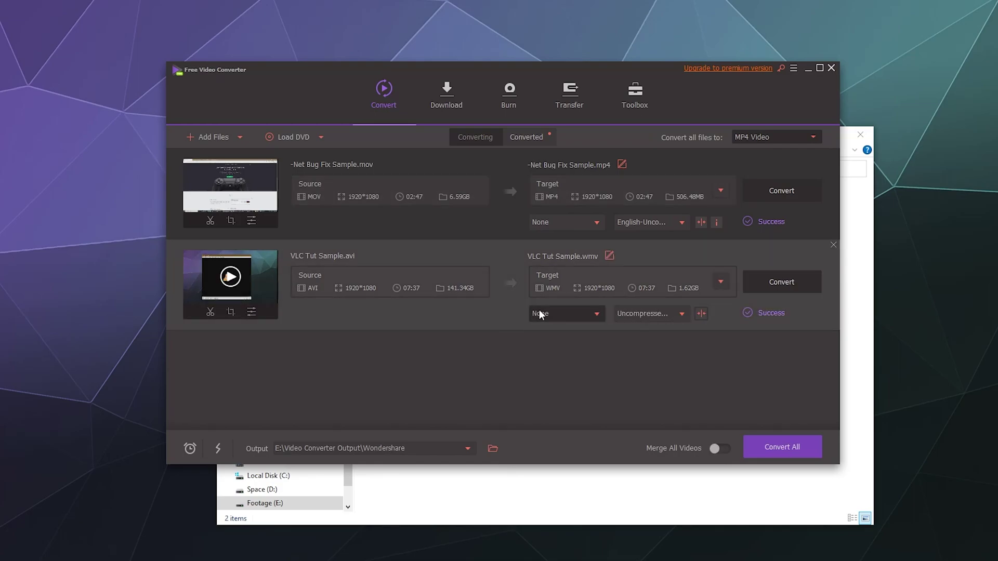
pyautogui.click(435, 109)
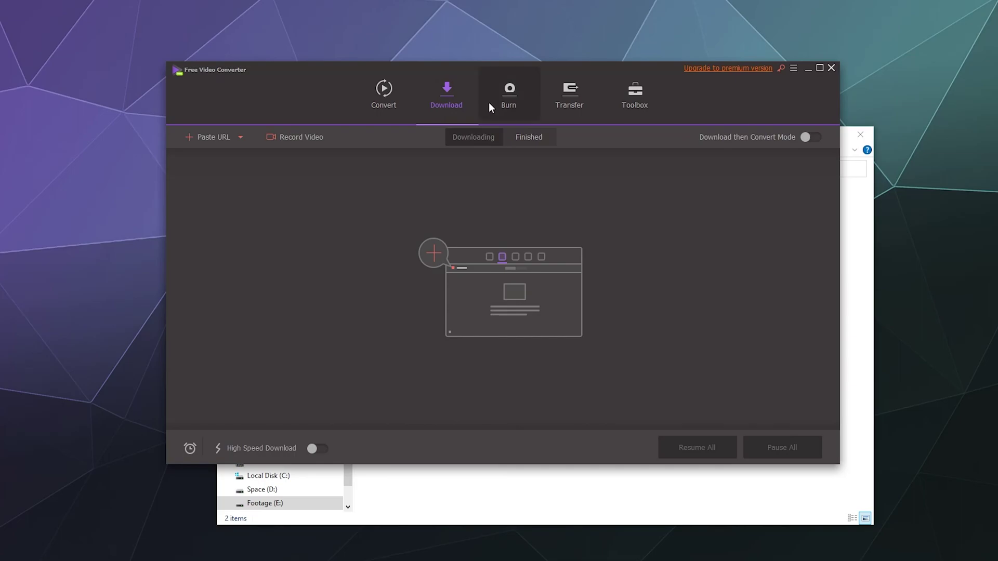
pyautogui.click(516, 110)
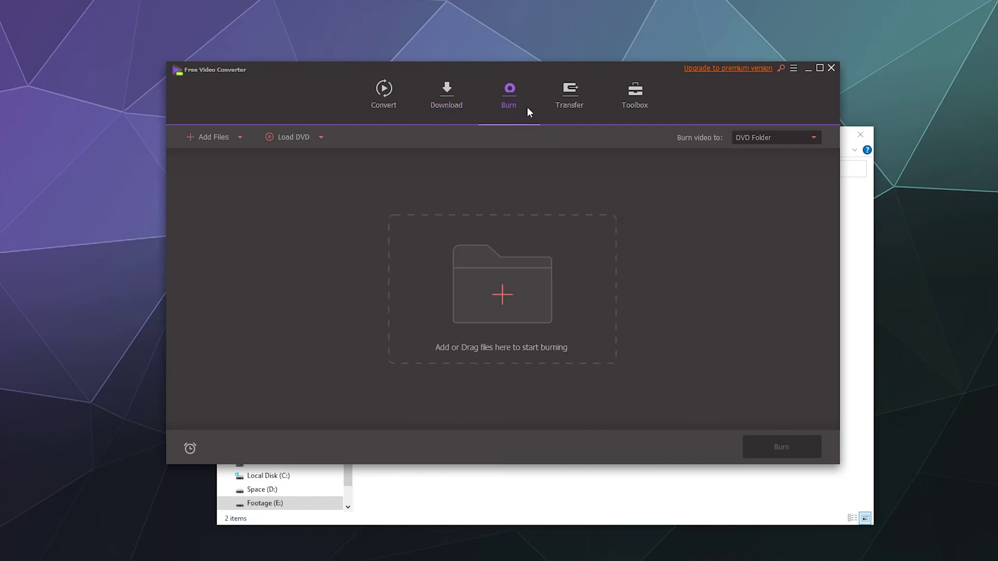
pyautogui.click(571, 110)
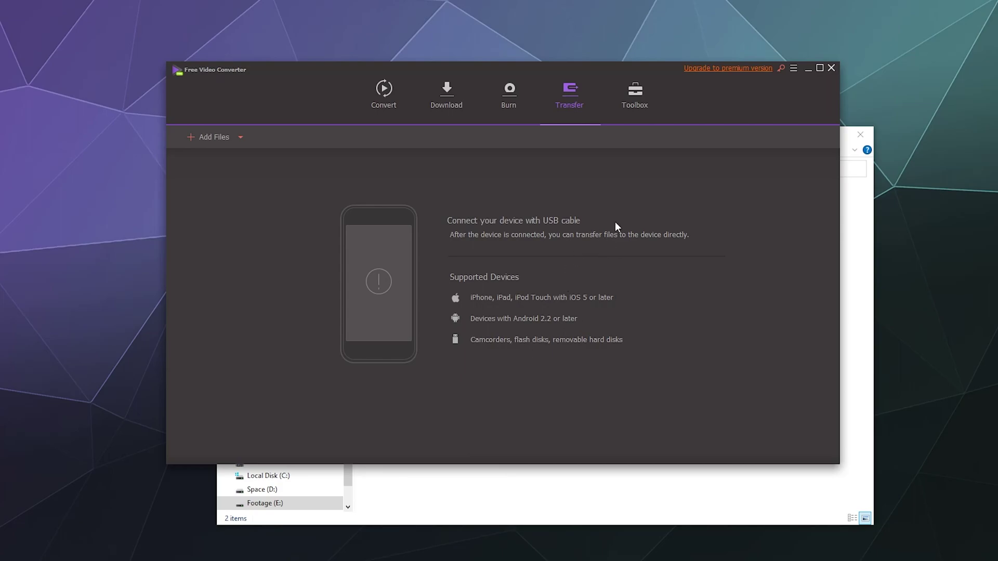
pyautogui.click(642, 101)
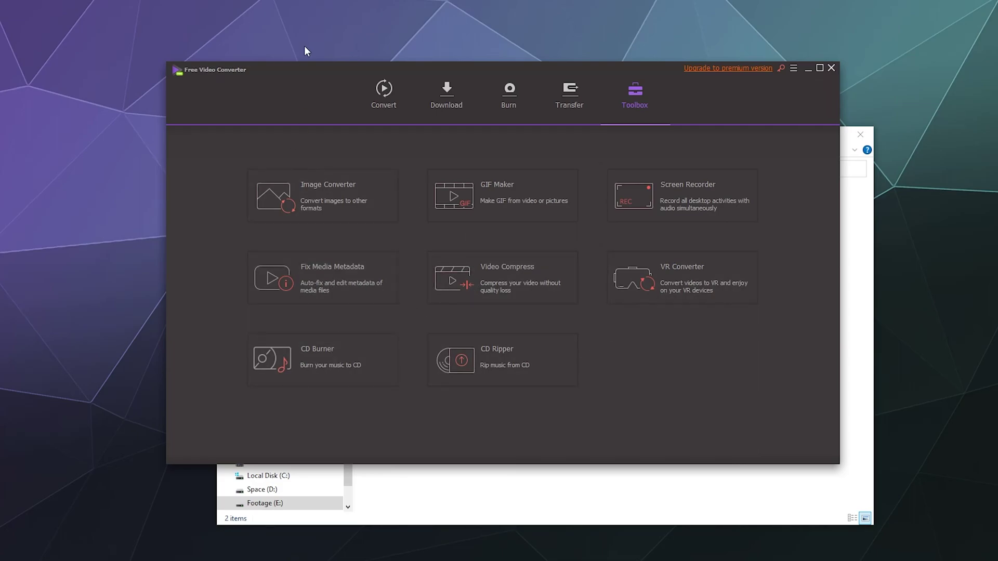
pyautogui.click(392, 100)
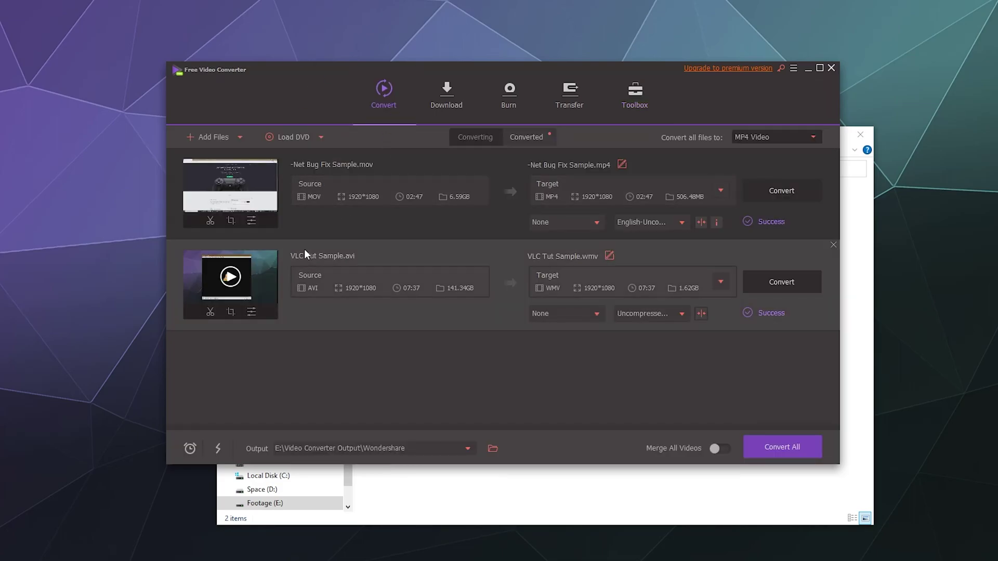
# Play the converted 'VLC Tut Sample.wmv' from the output folder in VLC and skip ahead to about 05:18.
pyautogui.click(440, 504)
pyautogui.click(458, 244)
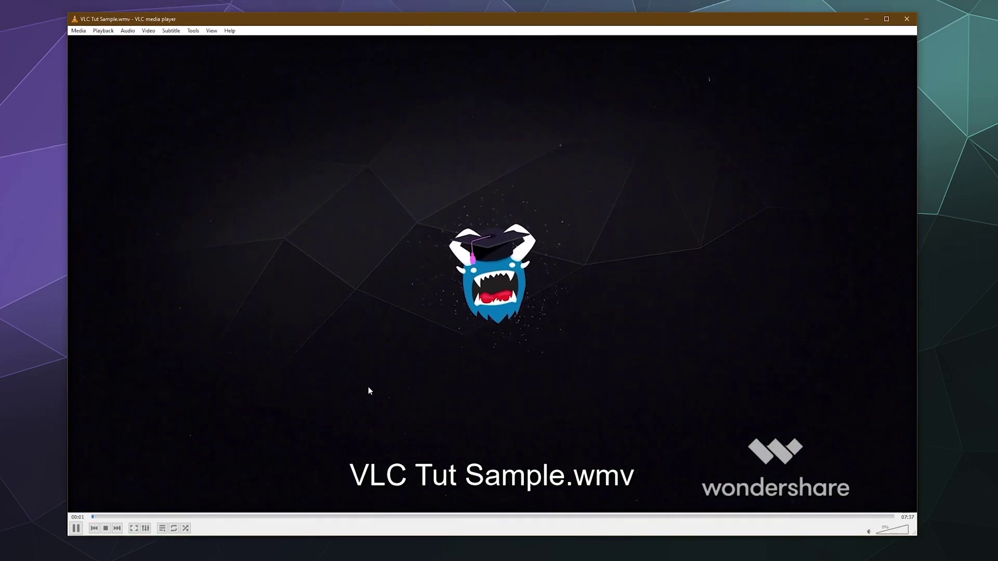
pyautogui.click(269, 516)
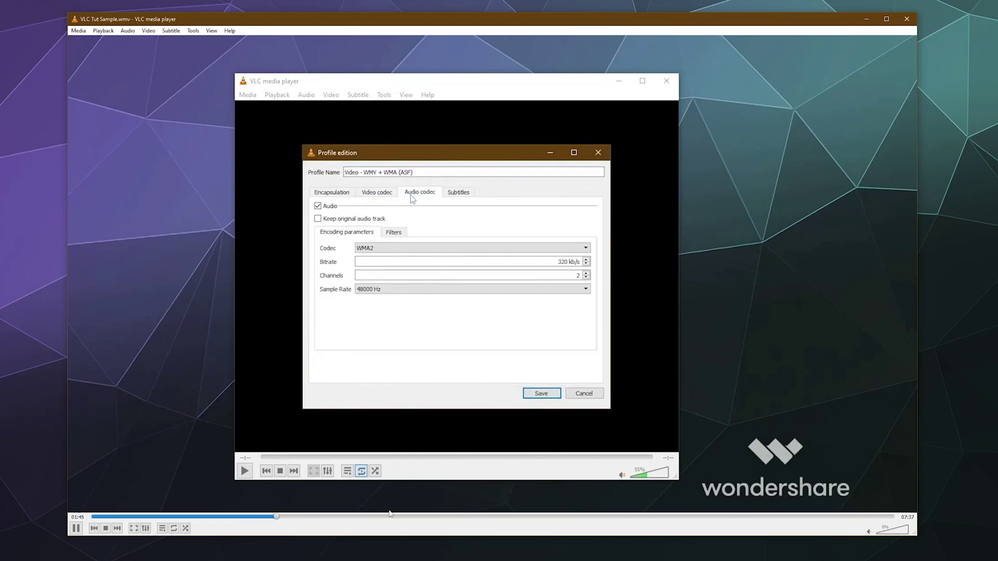
pyautogui.click(391, 517)
pyautogui.click(430, 516)
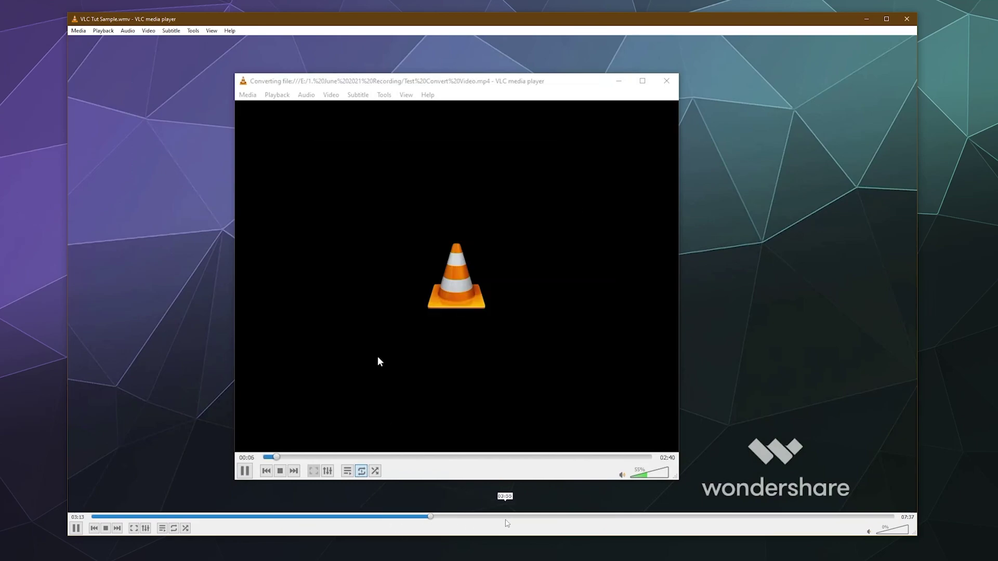
pyautogui.click(519, 516)
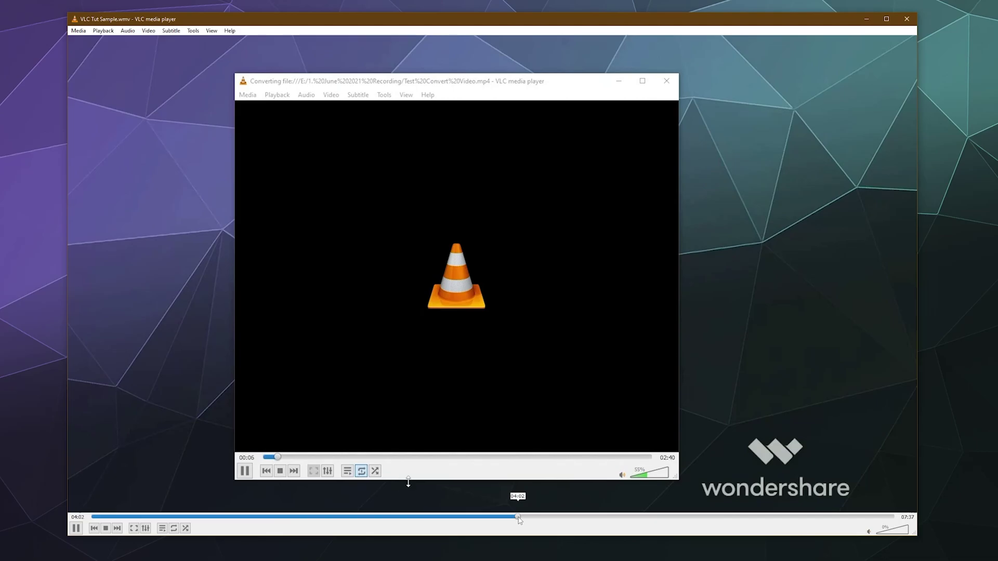
pyautogui.click(644, 516)
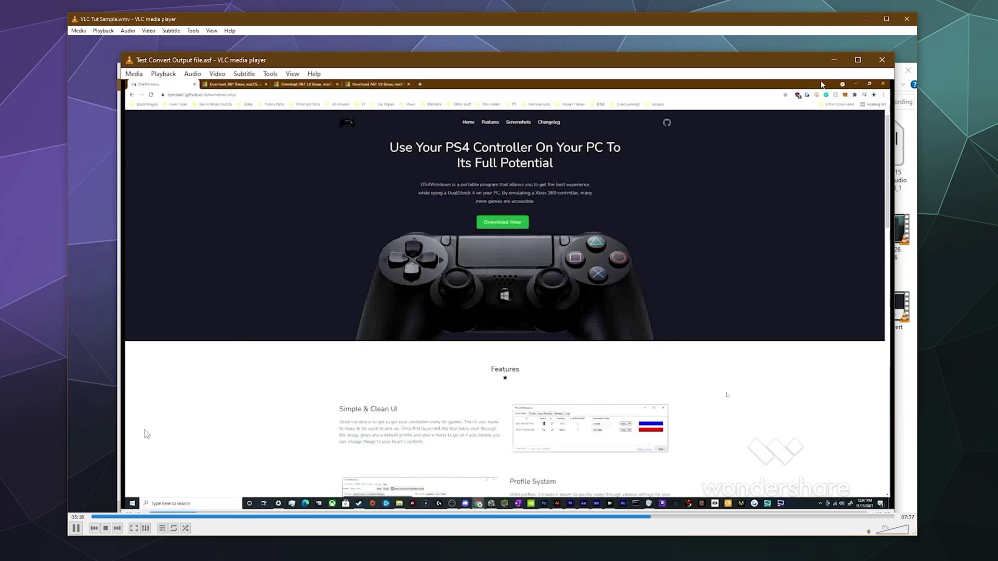
# Close VLC and return to the converter's Convert list with both files marked Success.
pyautogui.click(907, 19)
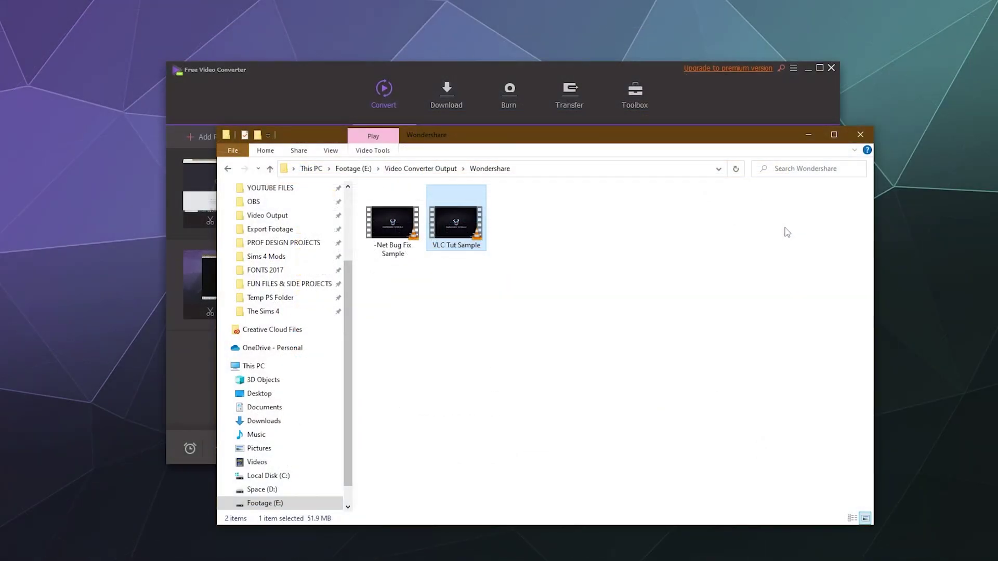
pyautogui.click(789, 111)
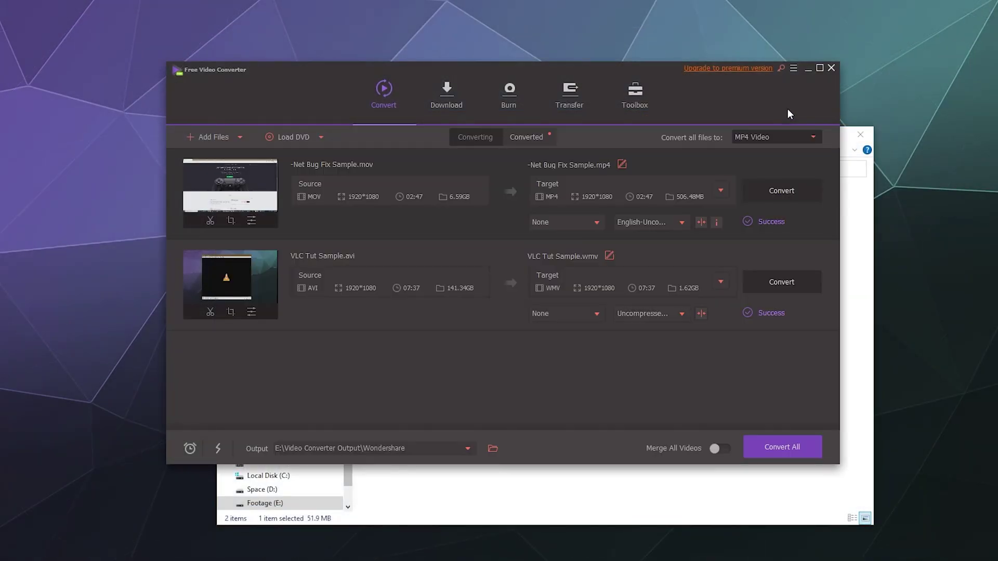